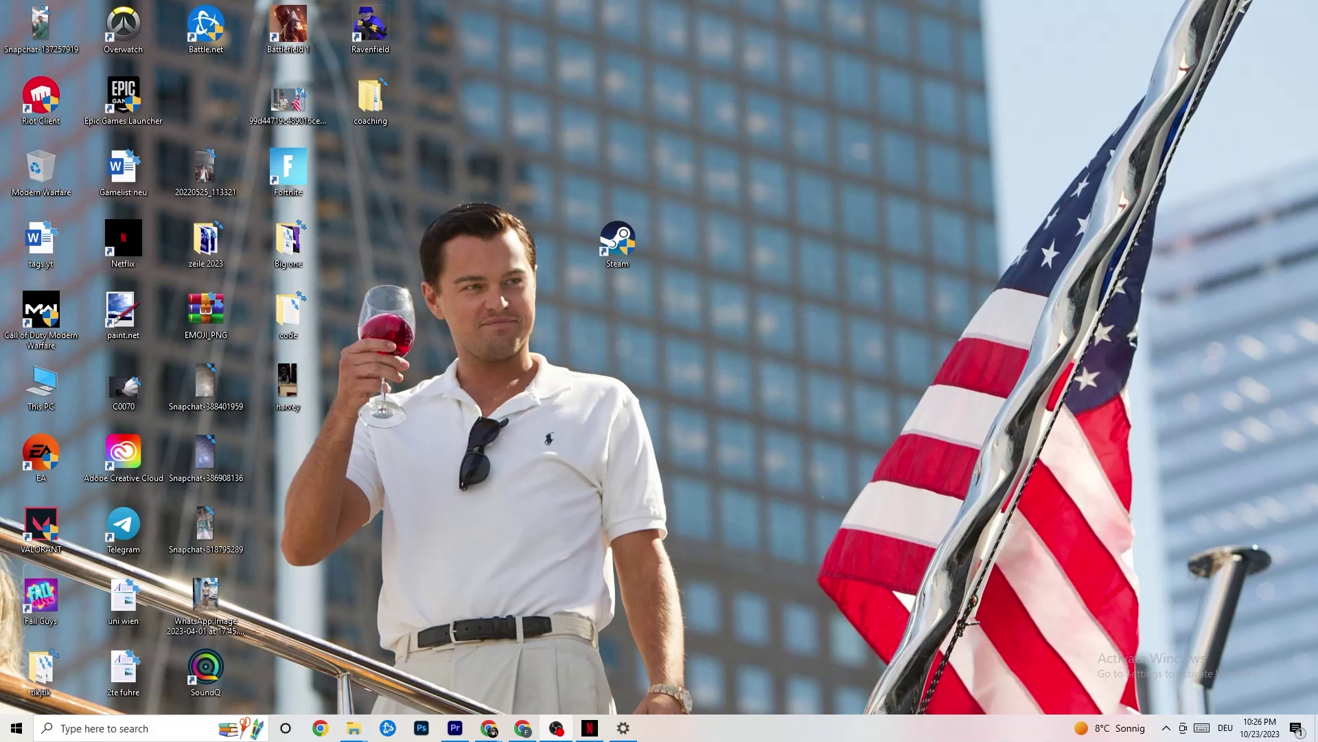
# - Set the Steam desktop shortcut's compatibility mode to Windows 8 and apply it
pyautogui.moveTo(640, 258)
pyautogui.mouseDown()
pyautogui.moveTo(558, 258)
pyautogui.moveTo(640, 258)
pyautogui.mouseUp()
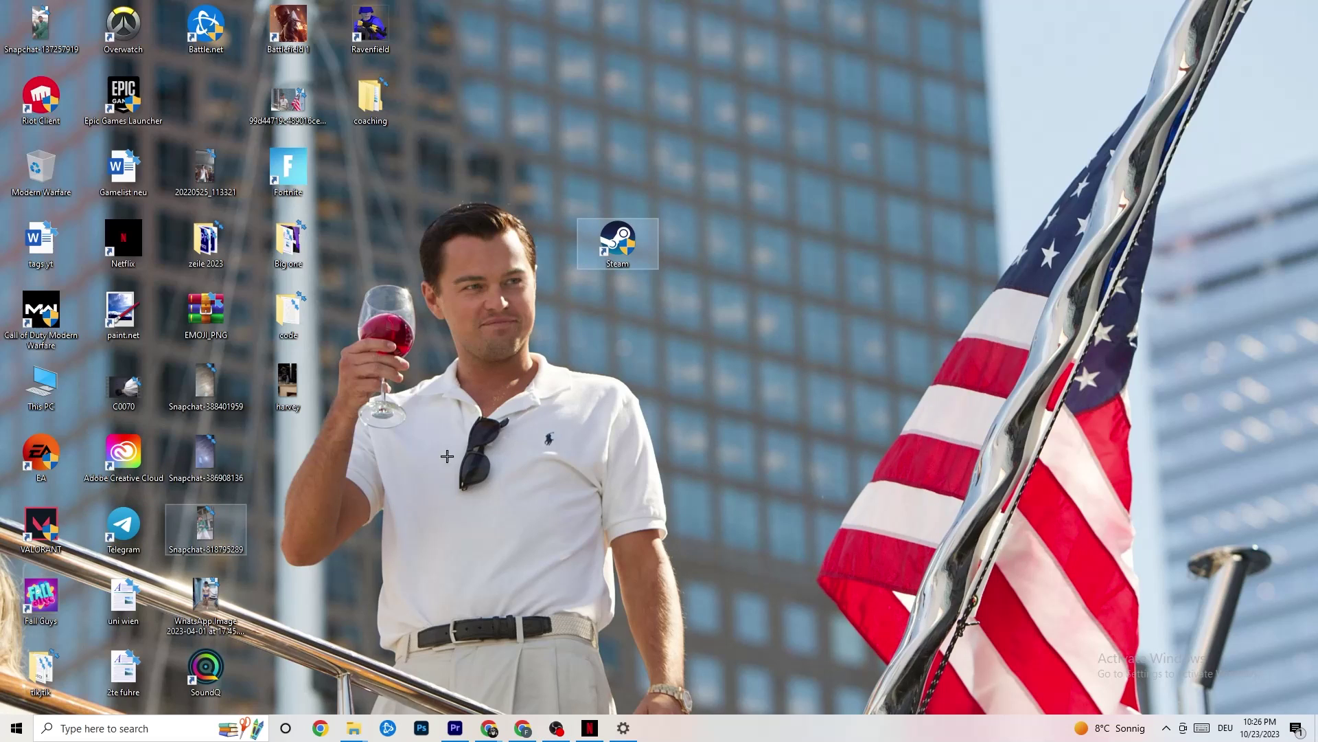
pyautogui.moveTo(619, 261); pyautogui.dragTo(622, 264)
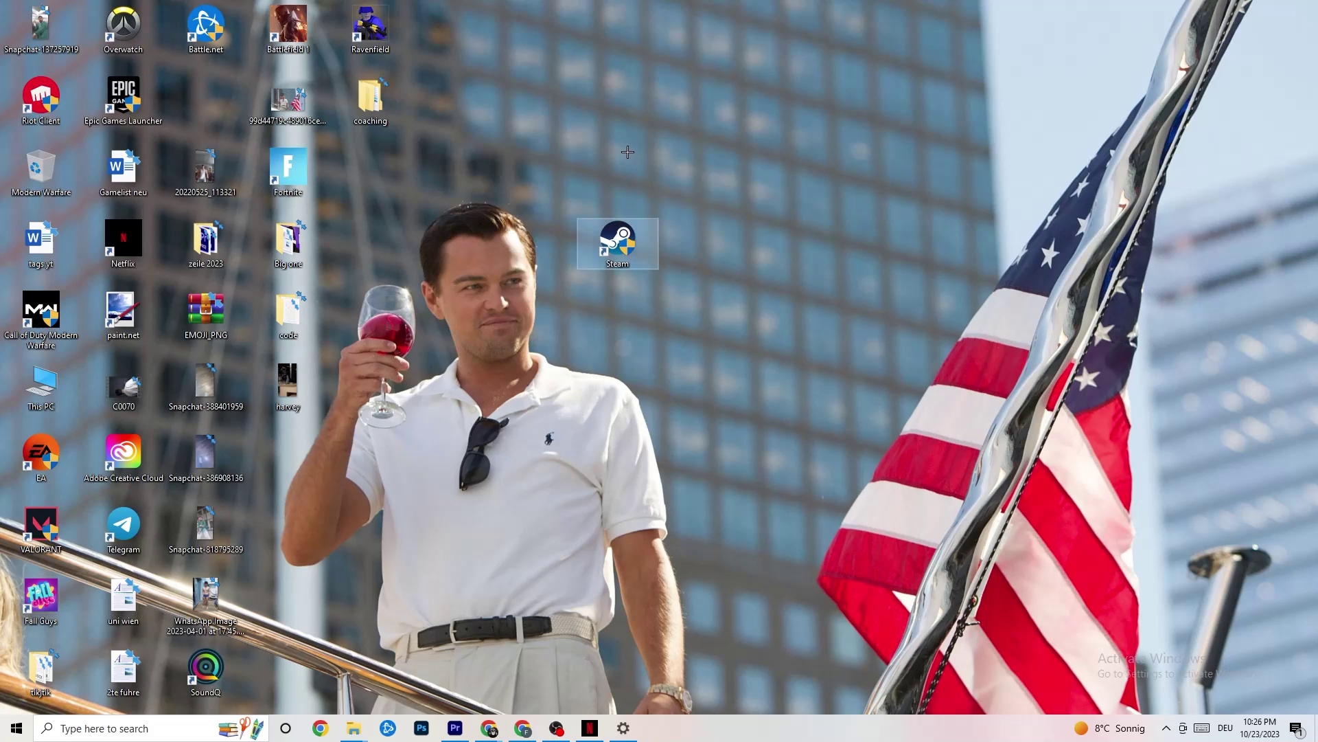
pyautogui.rightClick(629, 241)
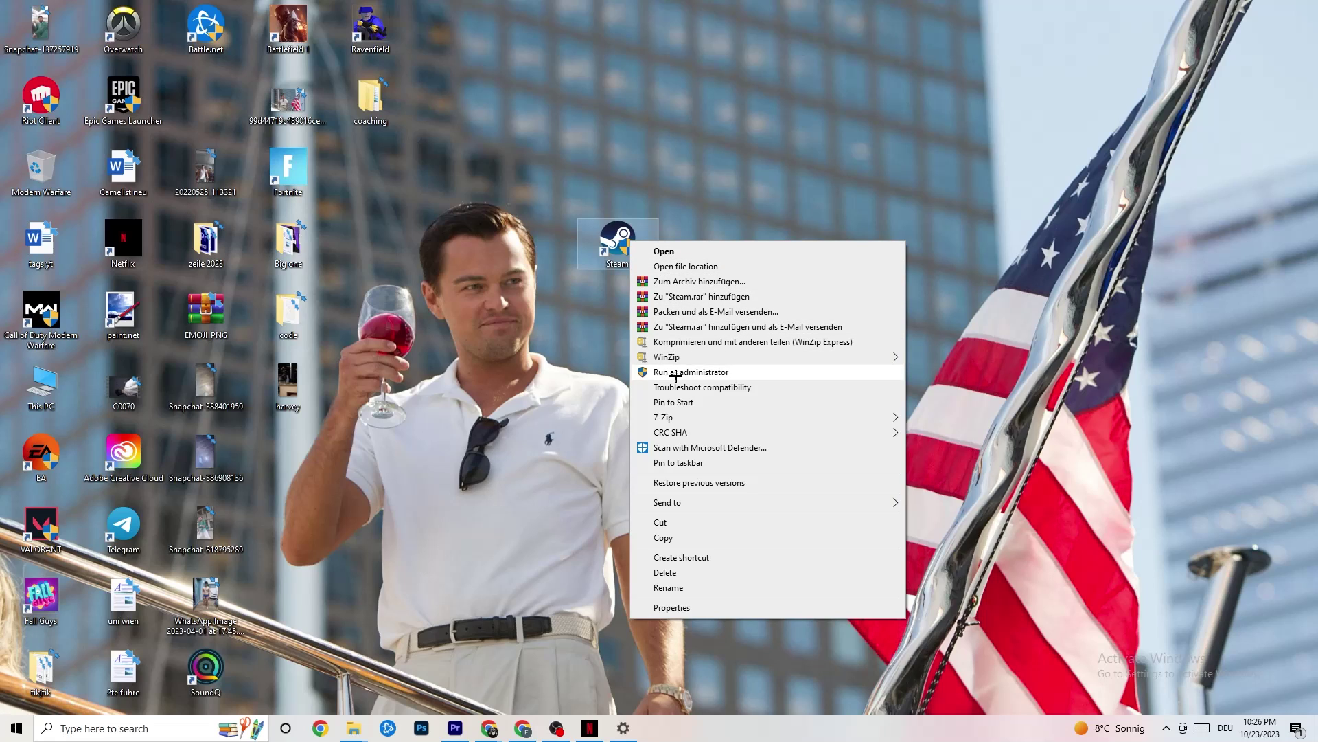
pyautogui.click(585, 366)
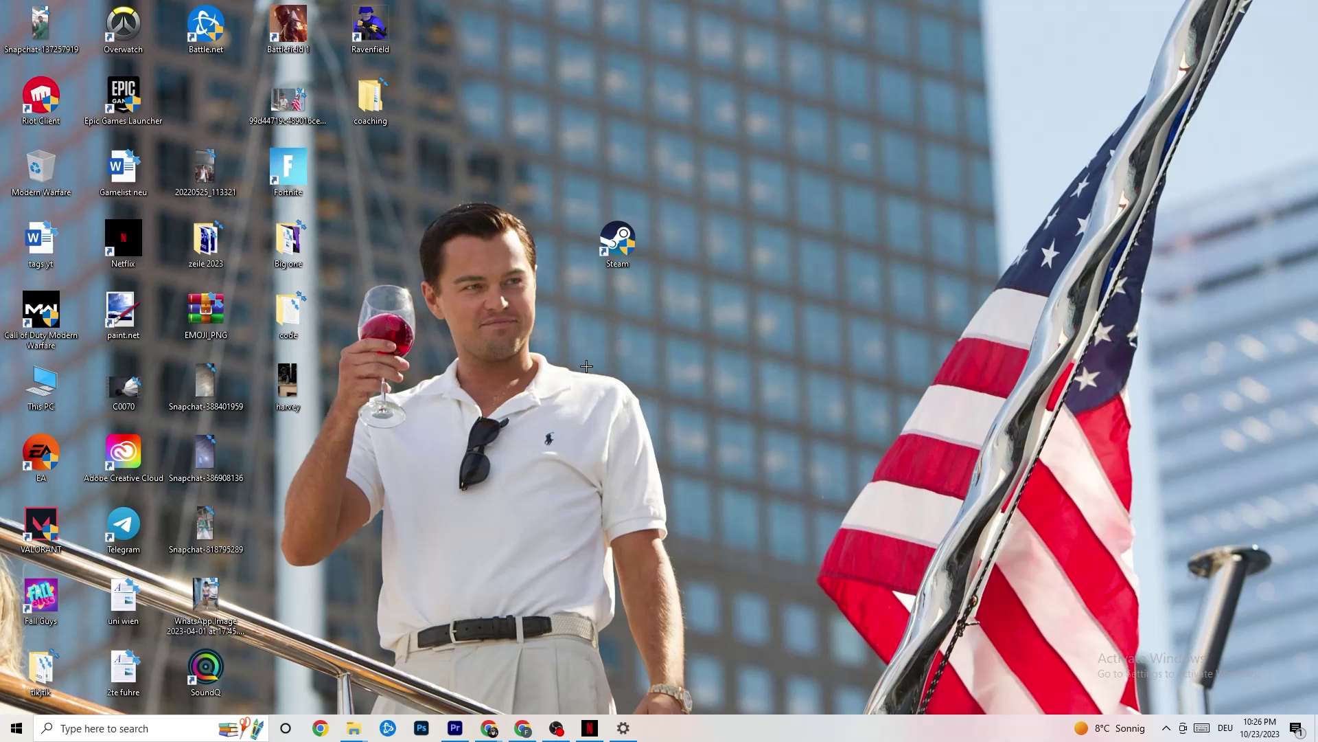
pyautogui.rightClick(615, 243)
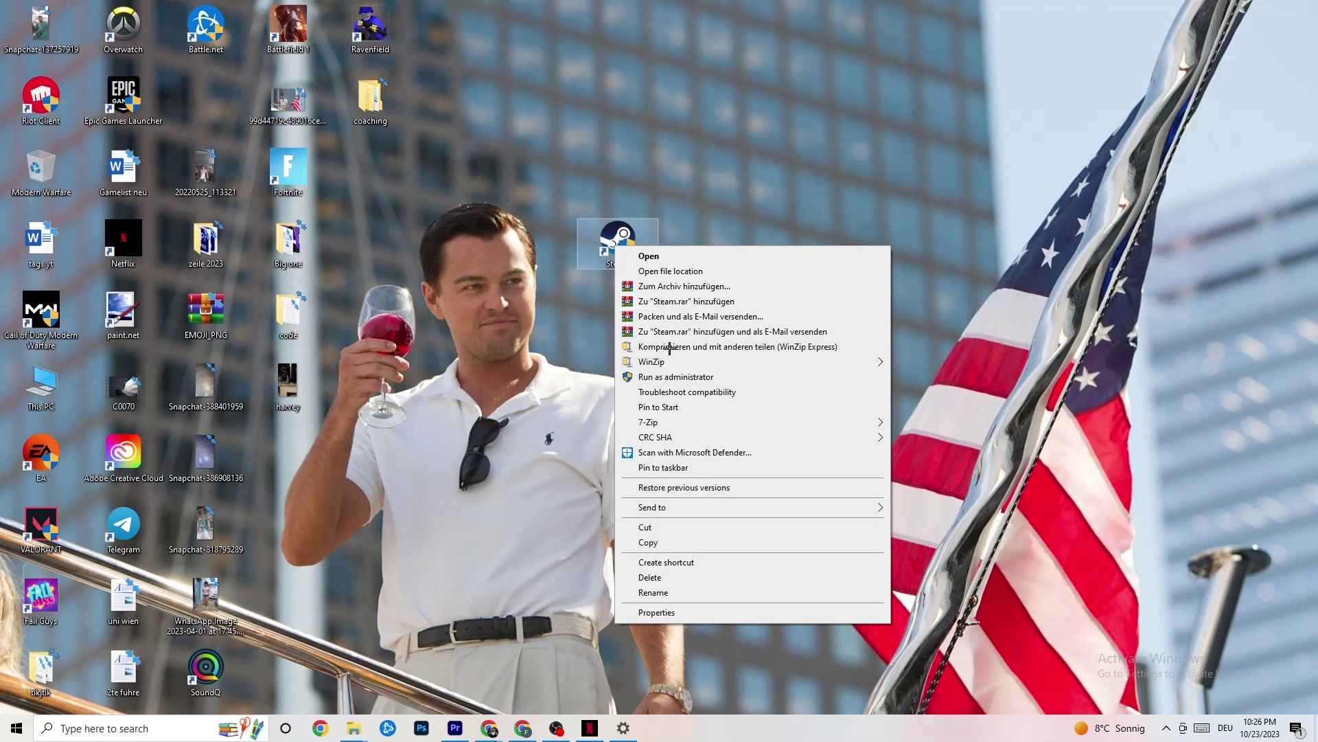
pyautogui.click(685, 614)
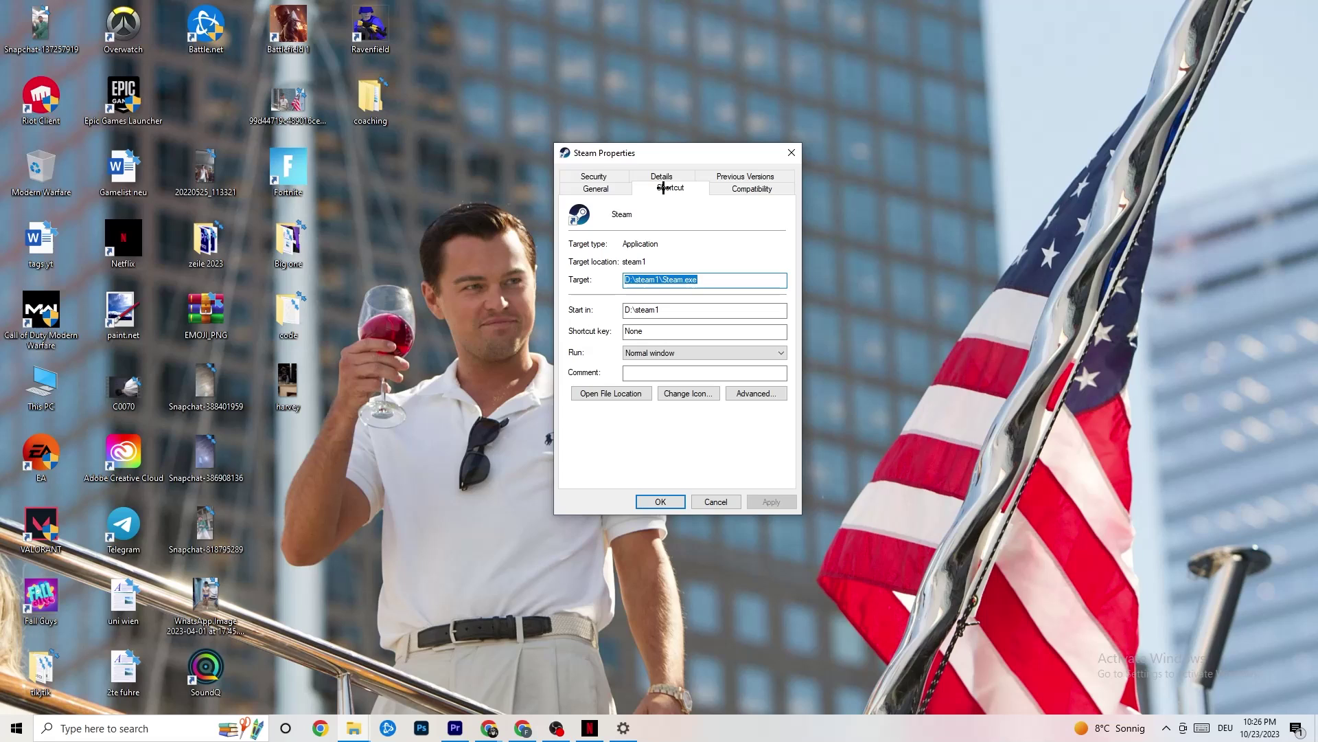
pyautogui.click(714, 186)
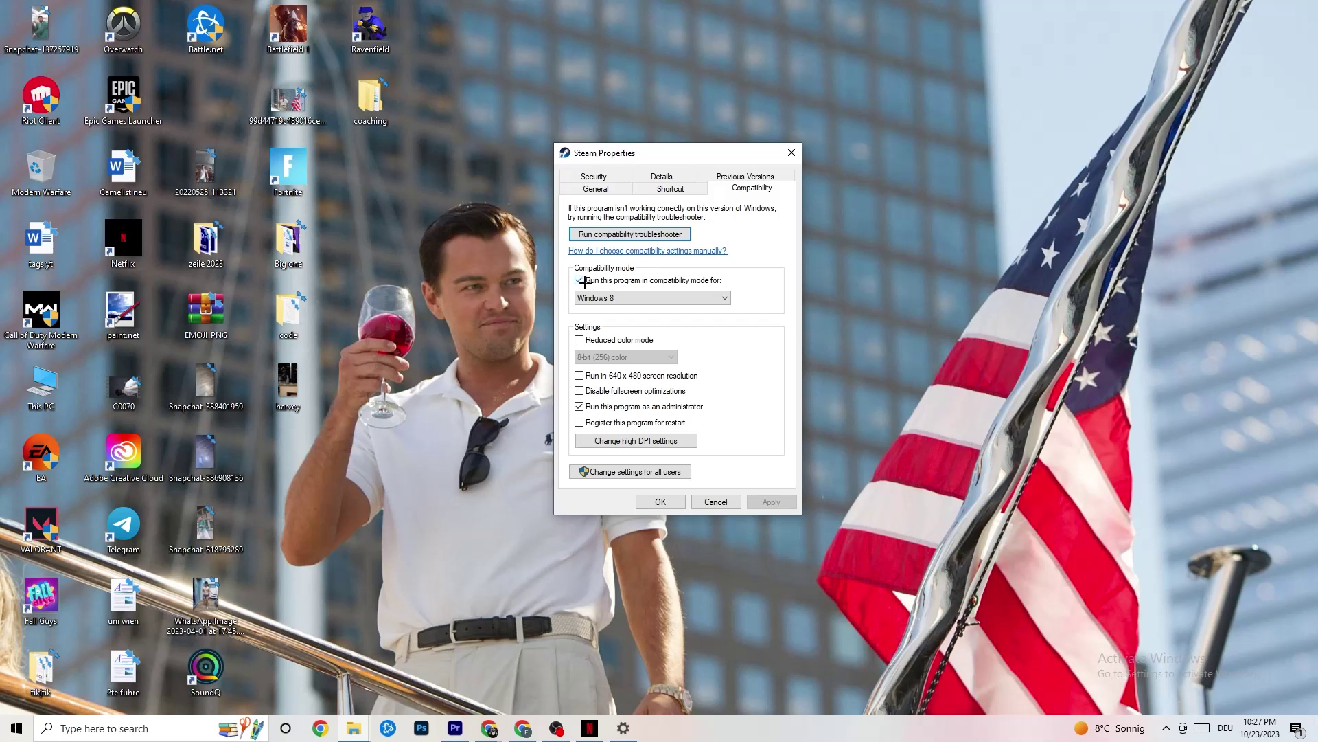
pyautogui.click(632, 297)
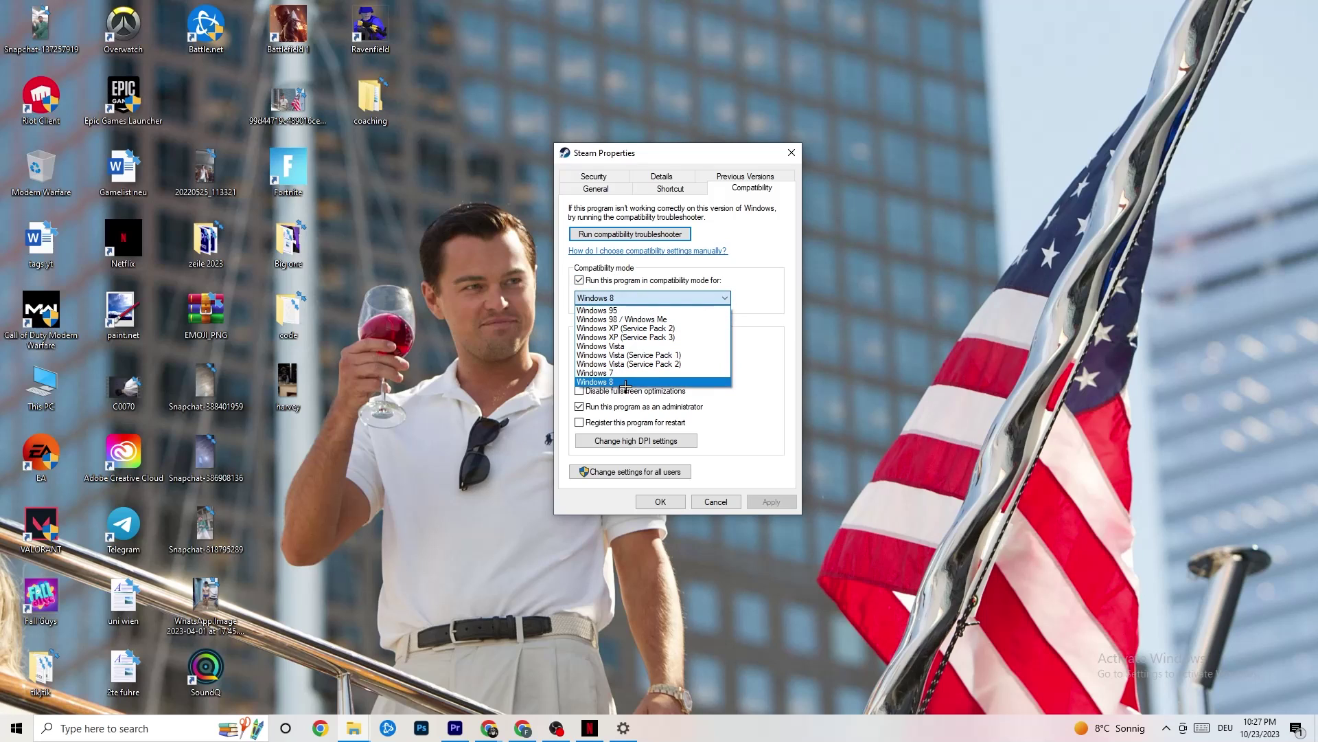
pyautogui.click(756, 313)
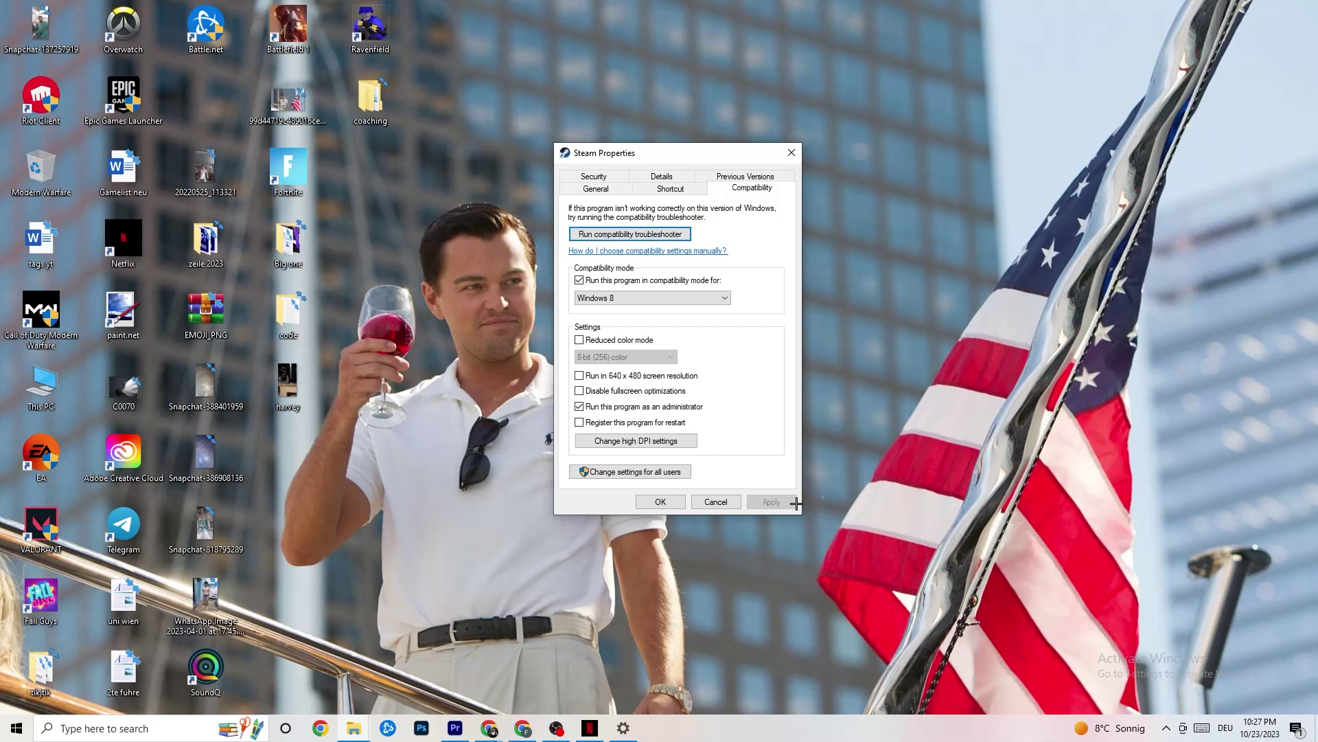
pyautogui.click(661, 502)
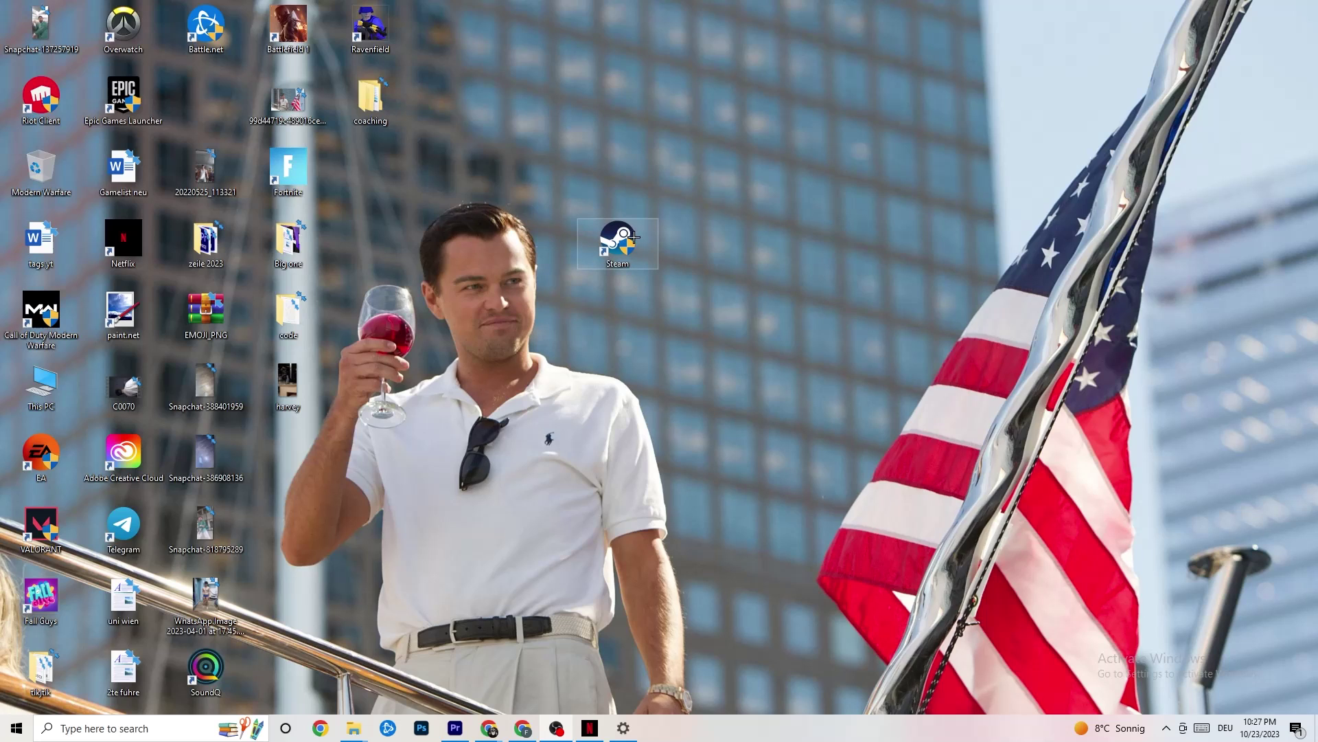
# - Glance at the Start app list and the Steam shortcut menu without changing anything
pyautogui.press('super')
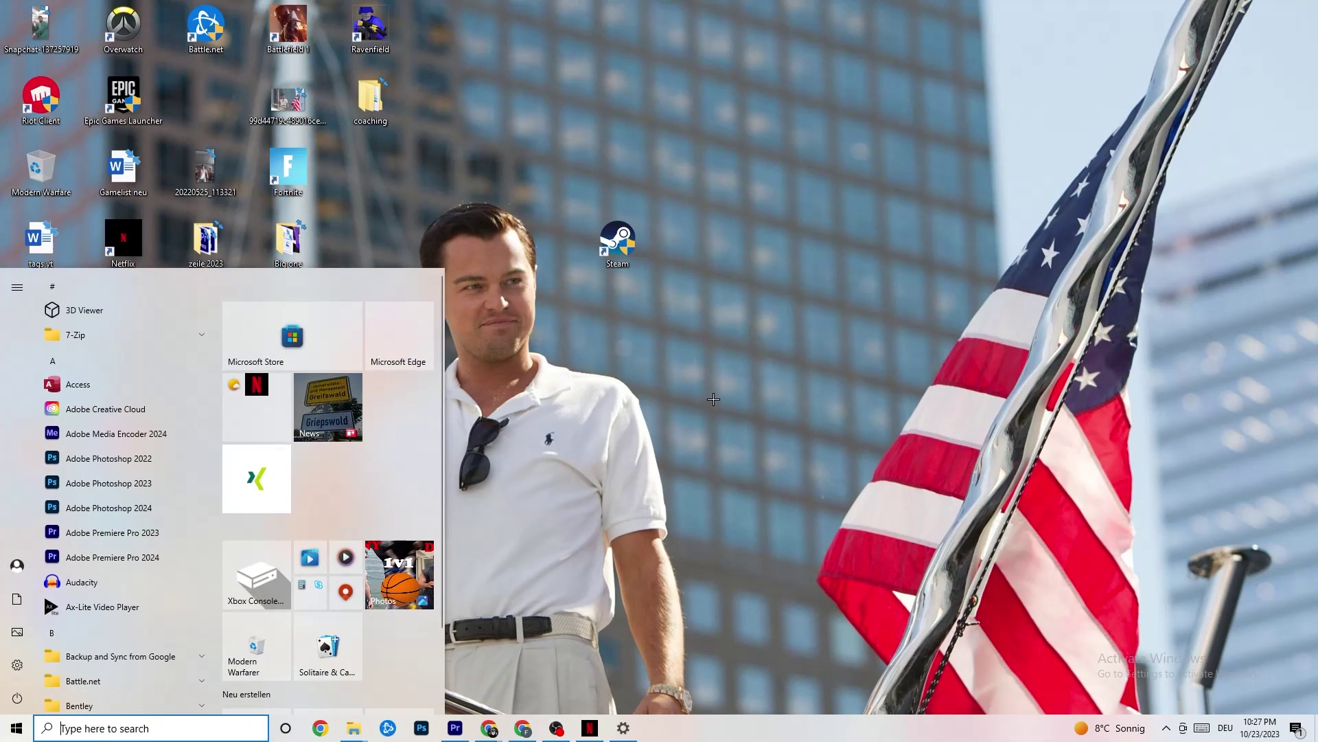
pyautogui.press('Escape')
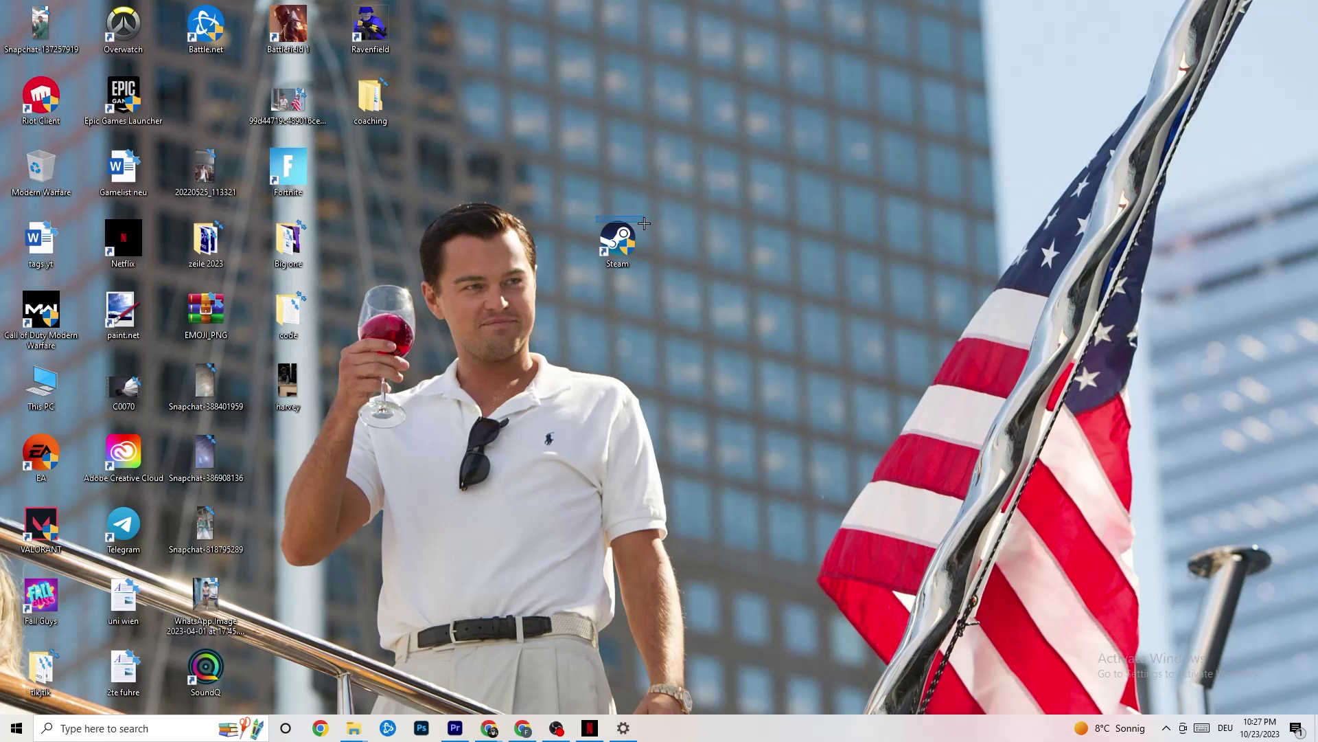
pyautogui.rightClick(603, 250)
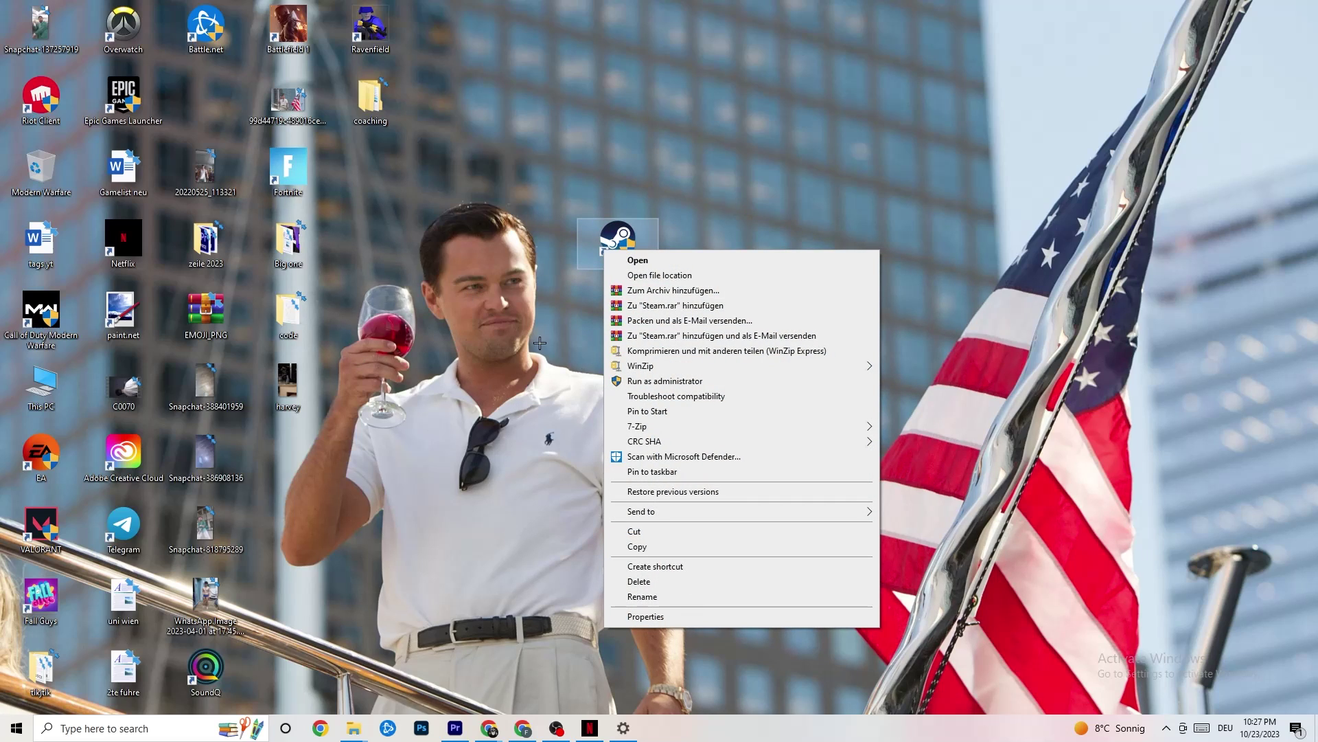
pyautogui.click(585, 389)
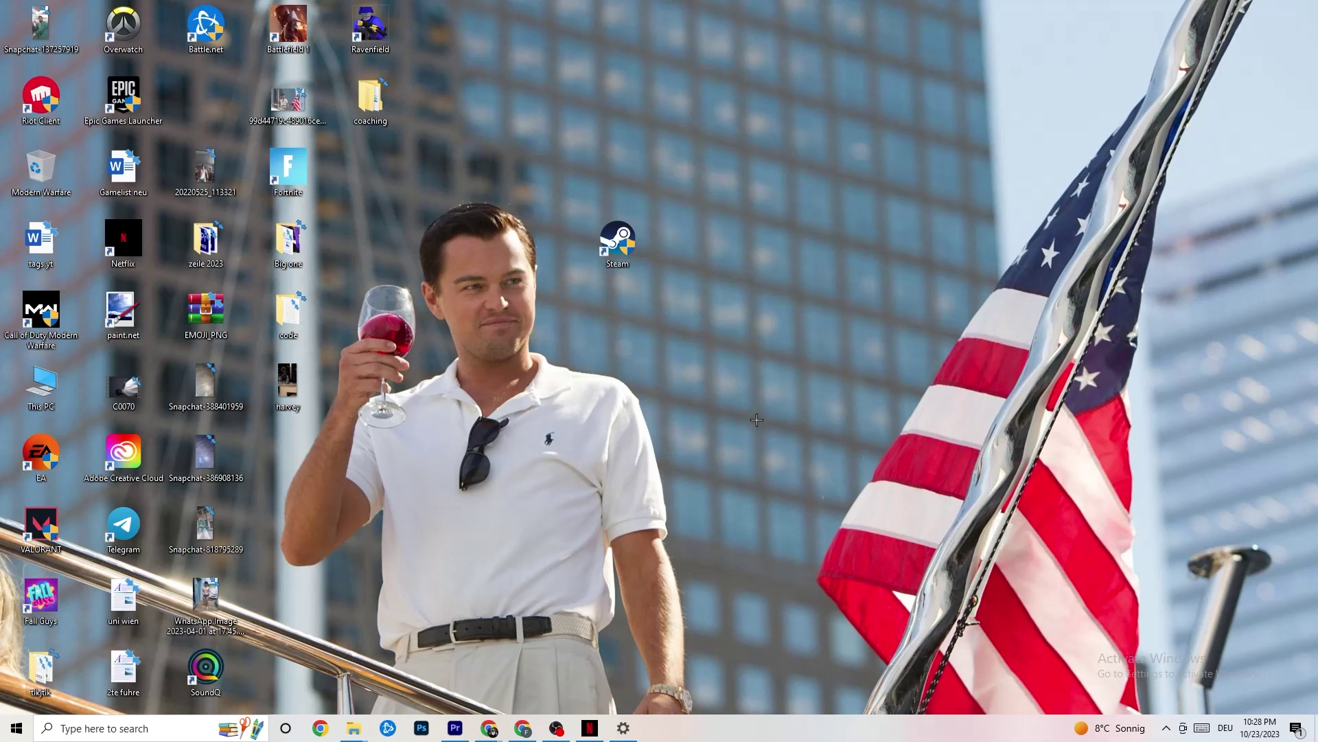
# - Launch Task Manager from the taskbar and maximize its window
pyautogui.rightClick(735, 737)
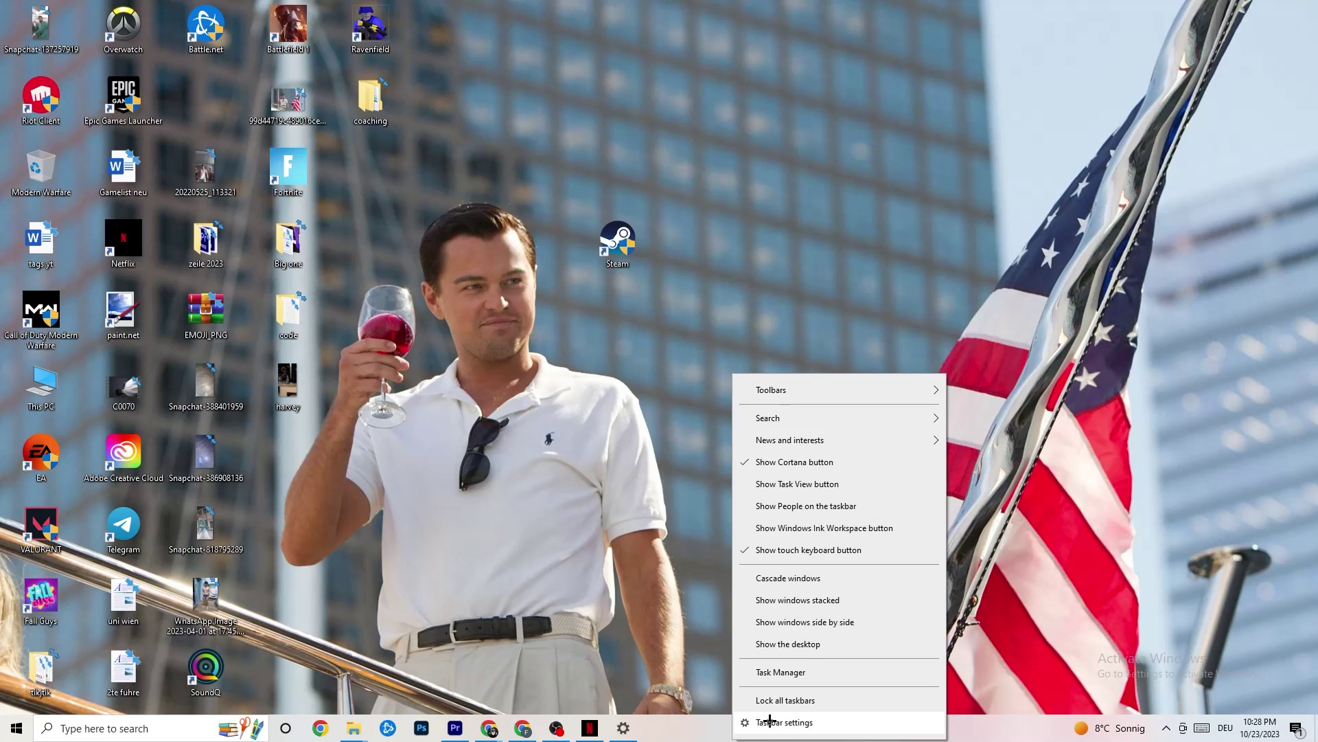
pyautogui.click(793, 673)
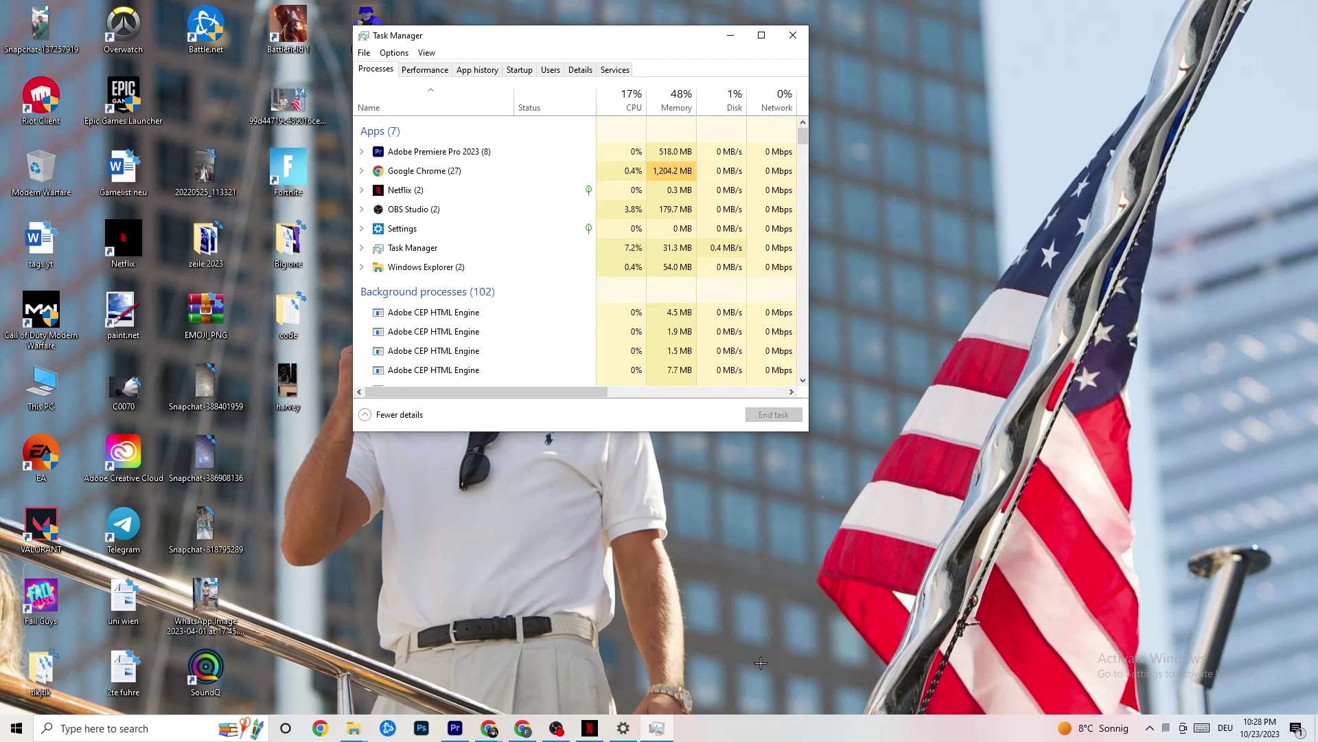
pyautogui.click(761, 35)
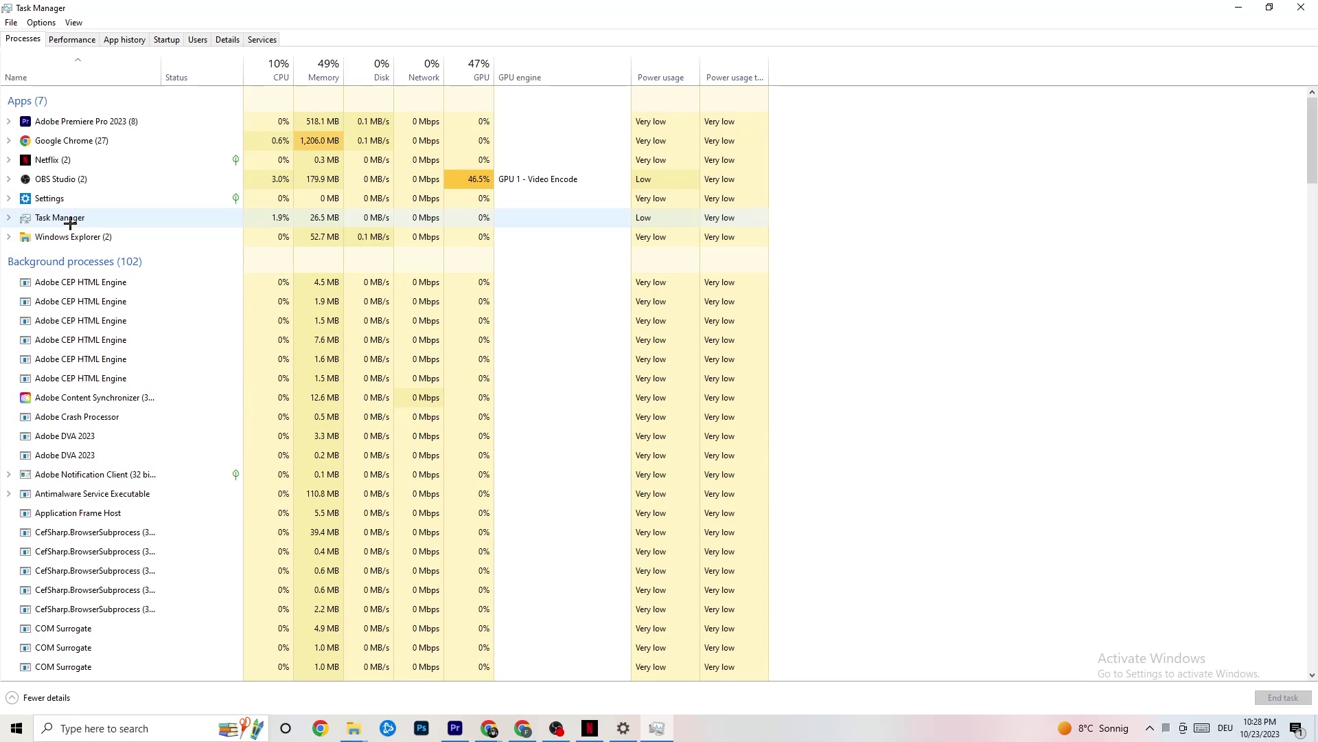
pyautogui.rightClick(94, 141)
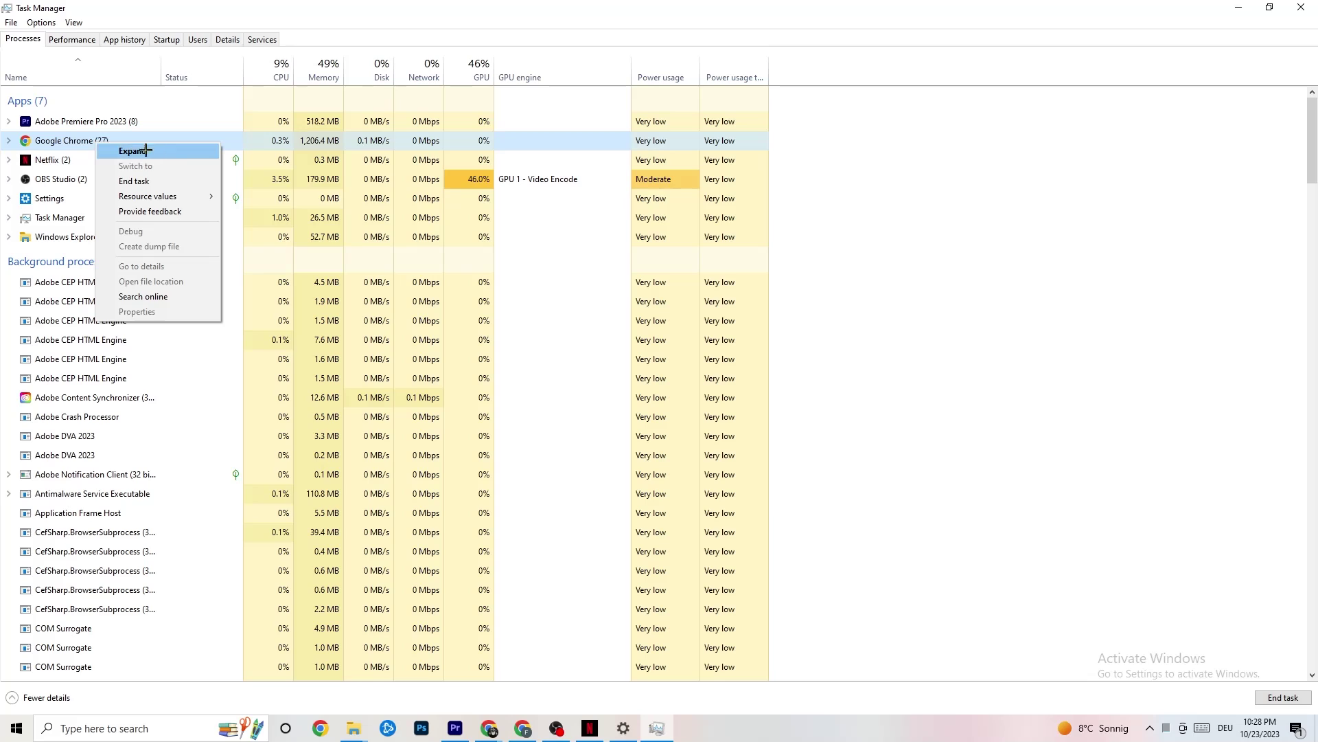
pyautogui.click(945, 161)
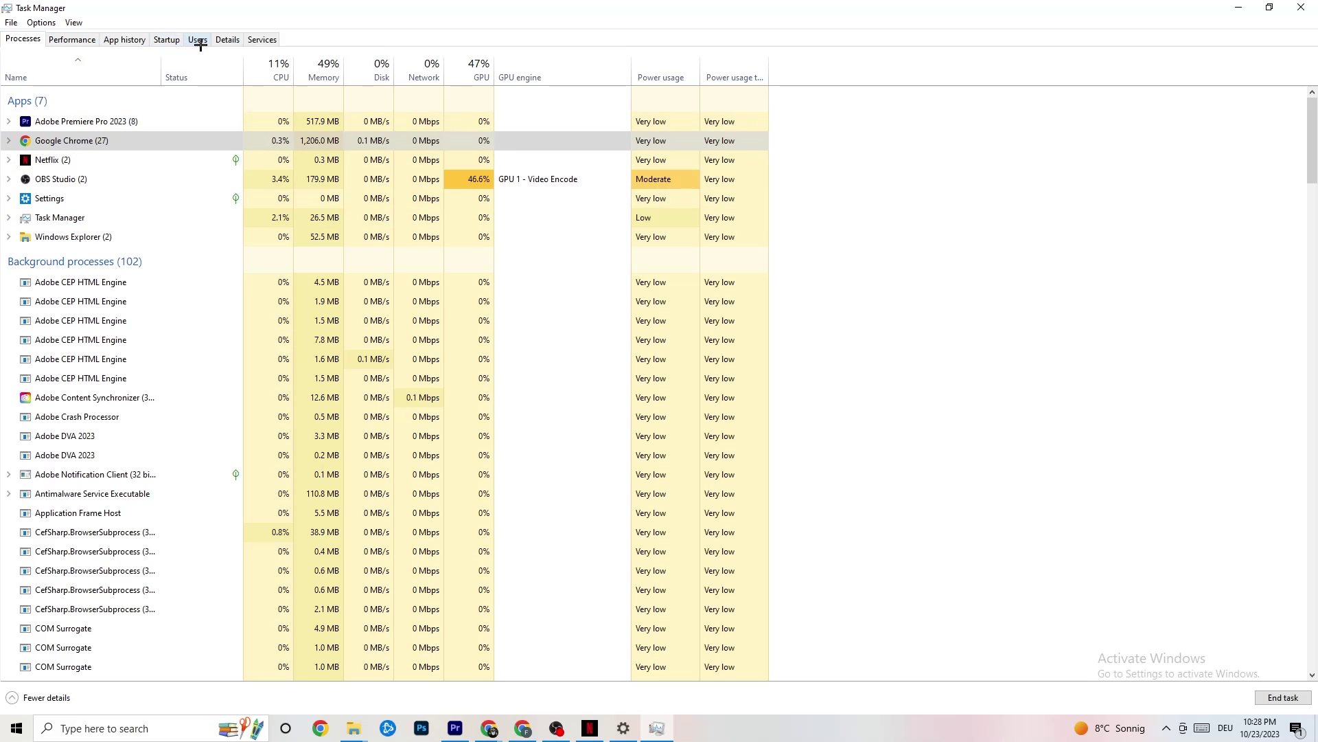
# - Check Adobe Premiere Pro's priority levels on the Details tab, keeping Normal, then view Startup programs
pyautogui.click(226, 39)
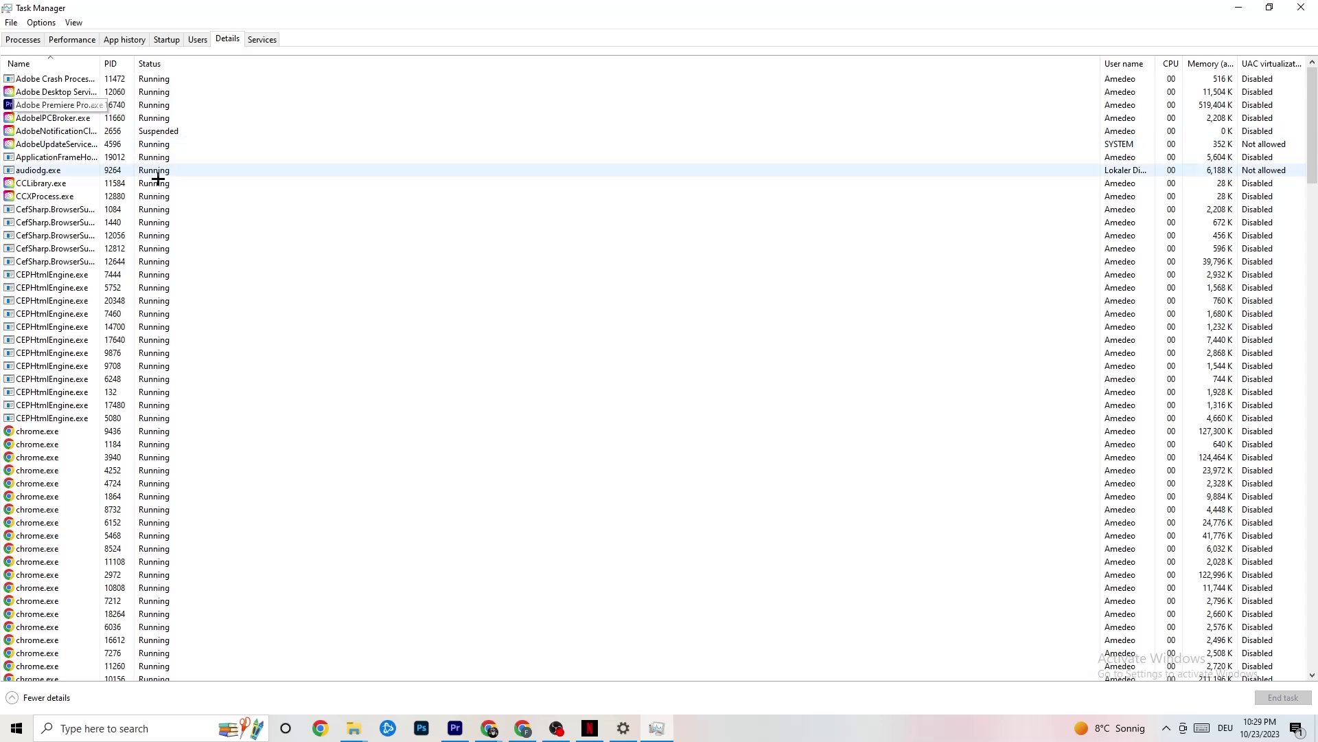
pyautogui.rightClick(71, 107)
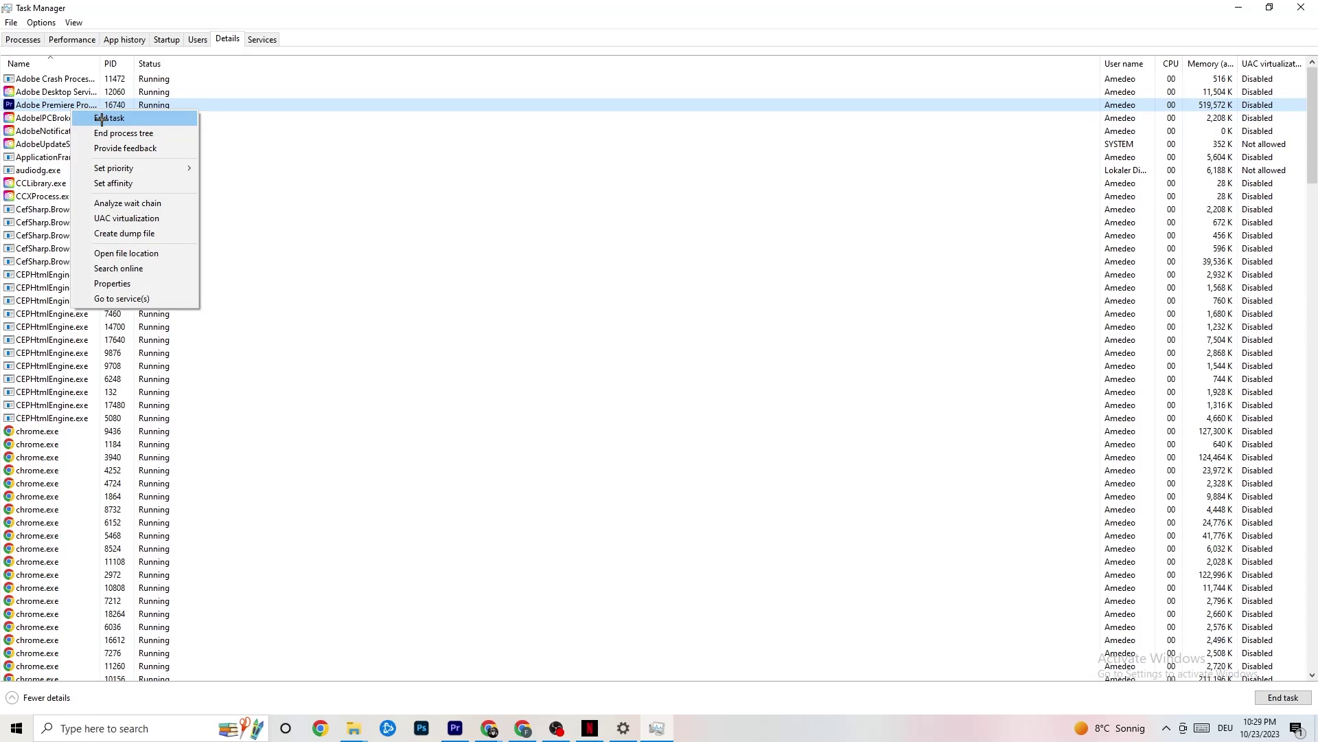
pyautogui.moveTo(127, 173)
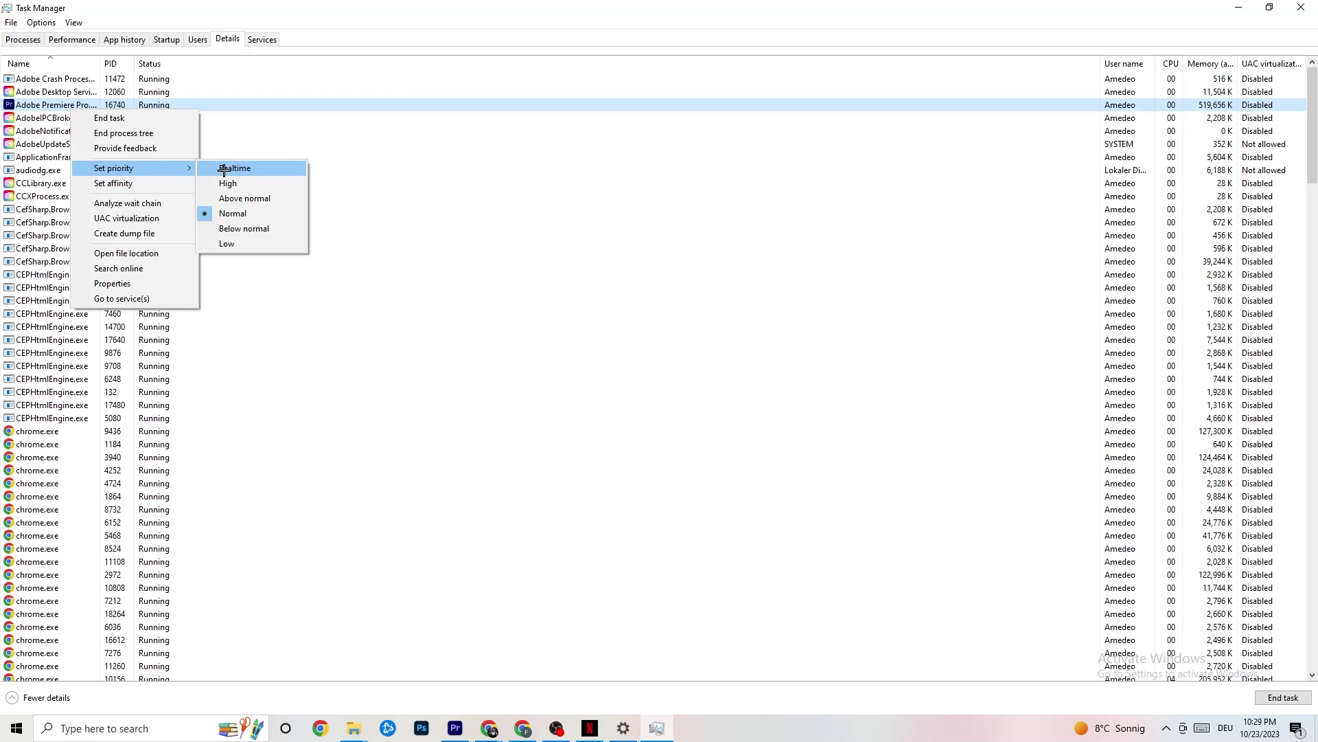
pyautogui.click(182, 163)
pyautogui.moveTo(182, 163)
pyautogui.click(356, 145)
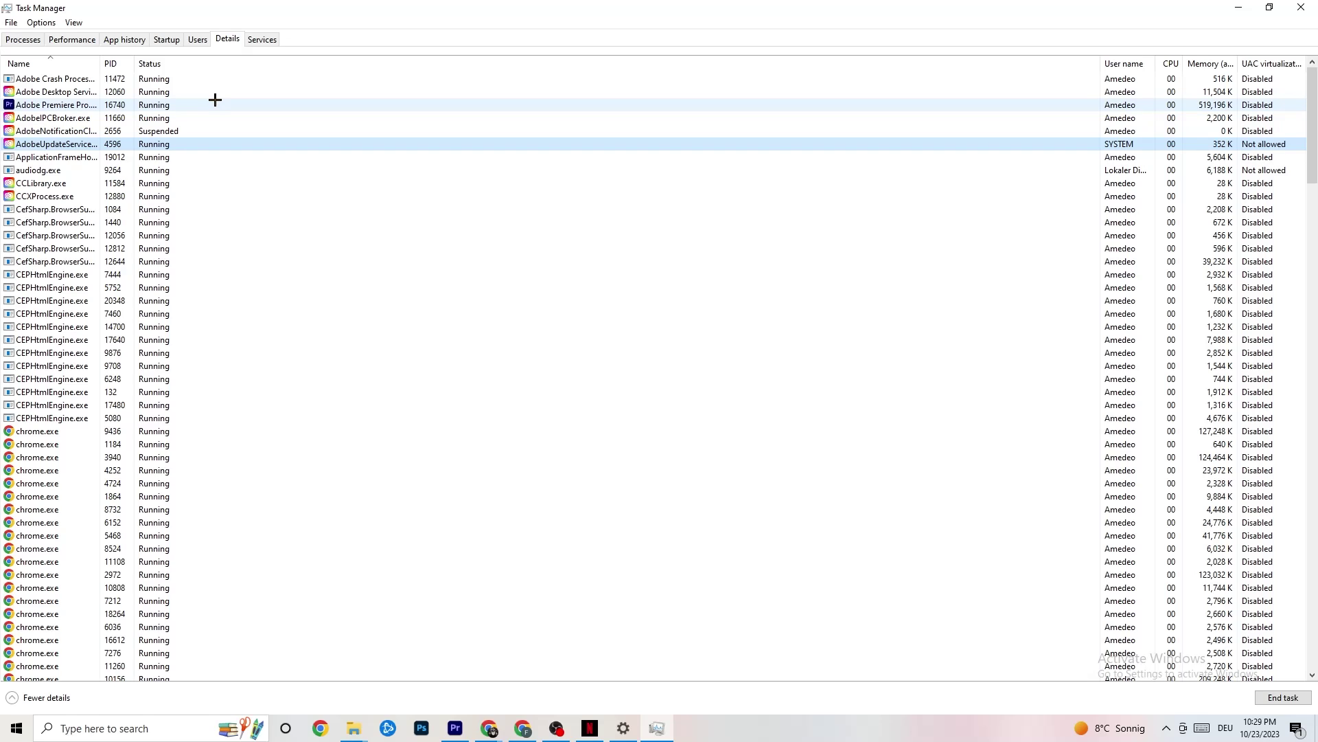
pyautogui.click(167, 39)
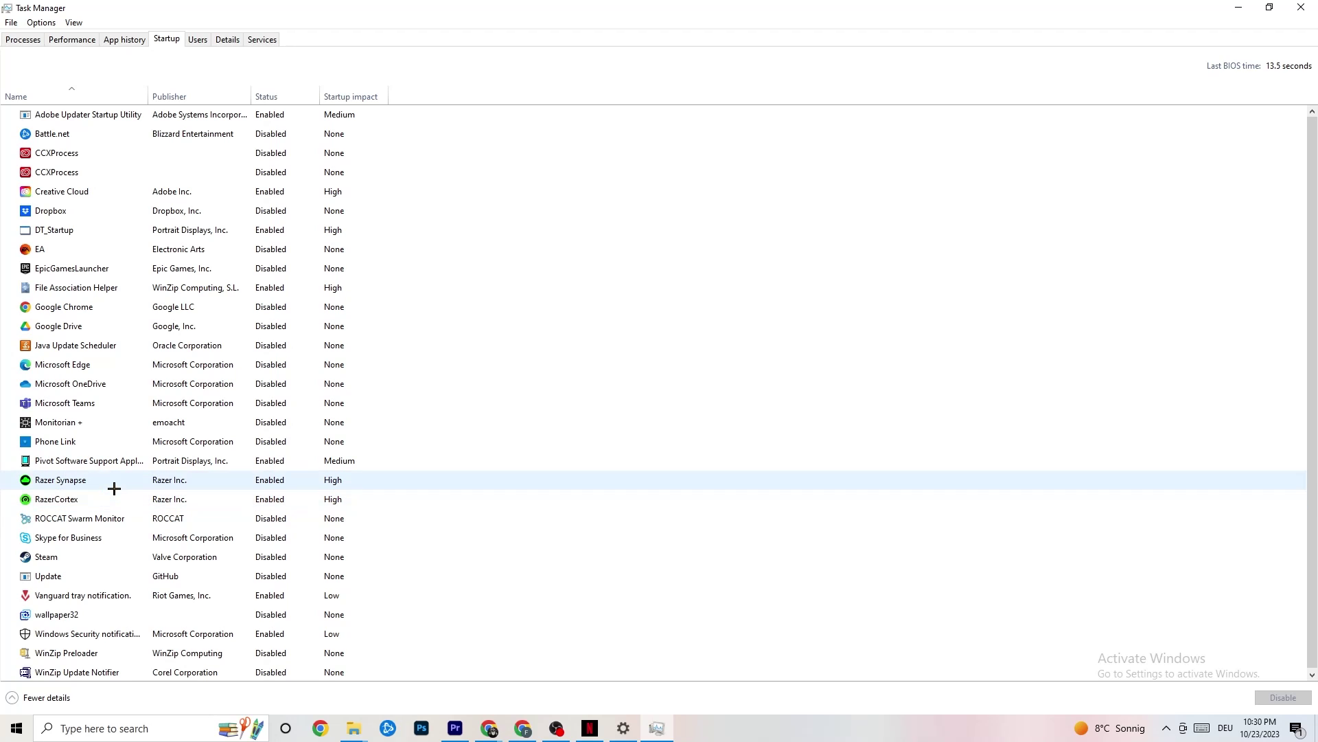
# - Leave the Razer Synapse startup entry Enabled and close Task Manager
pyautogui.rightClick(267, 480)
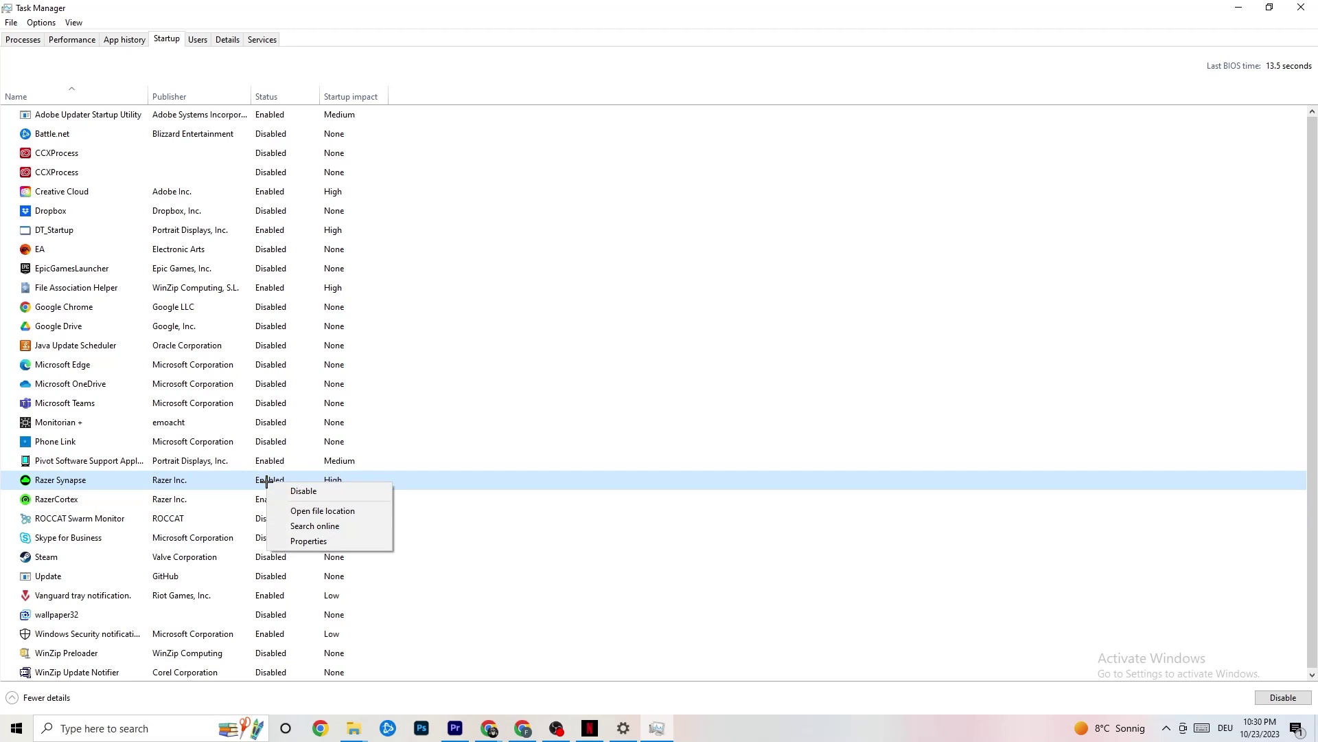
pyautogui.click(680, 54)
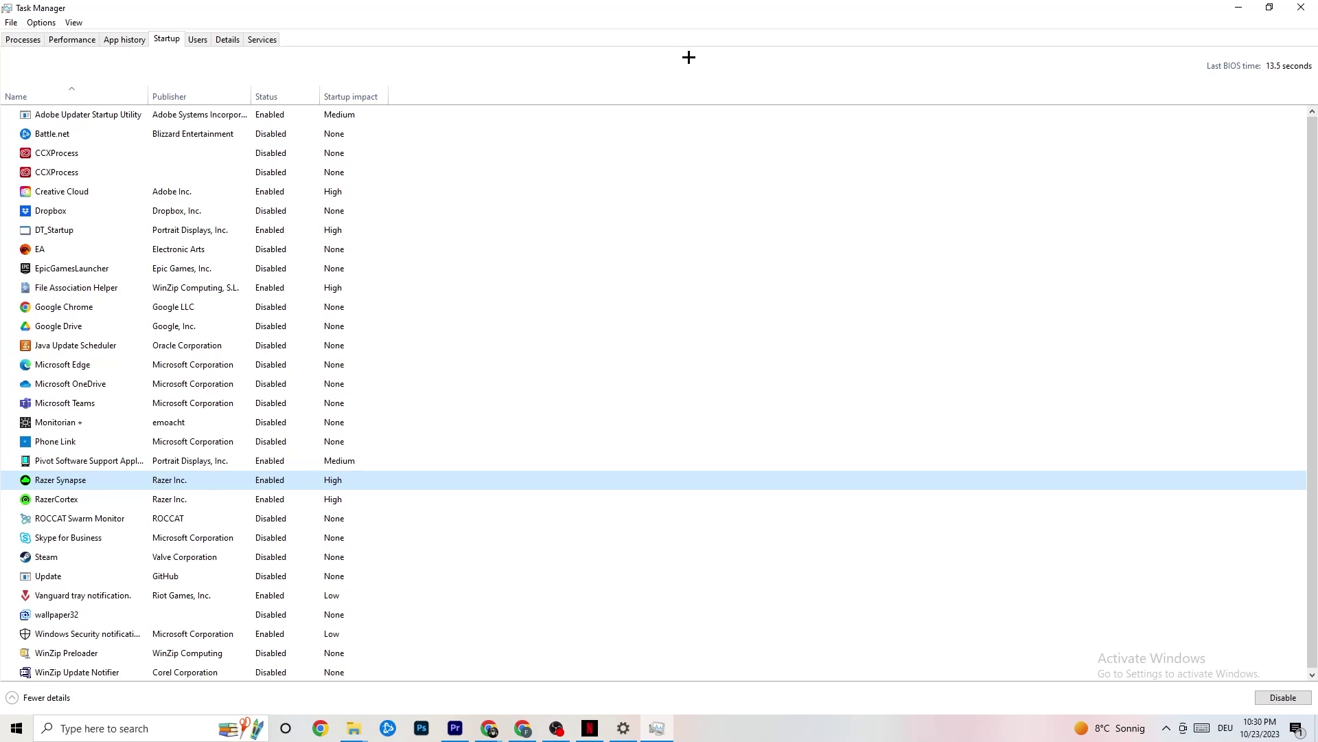
pyautogui.click(1294, 6)
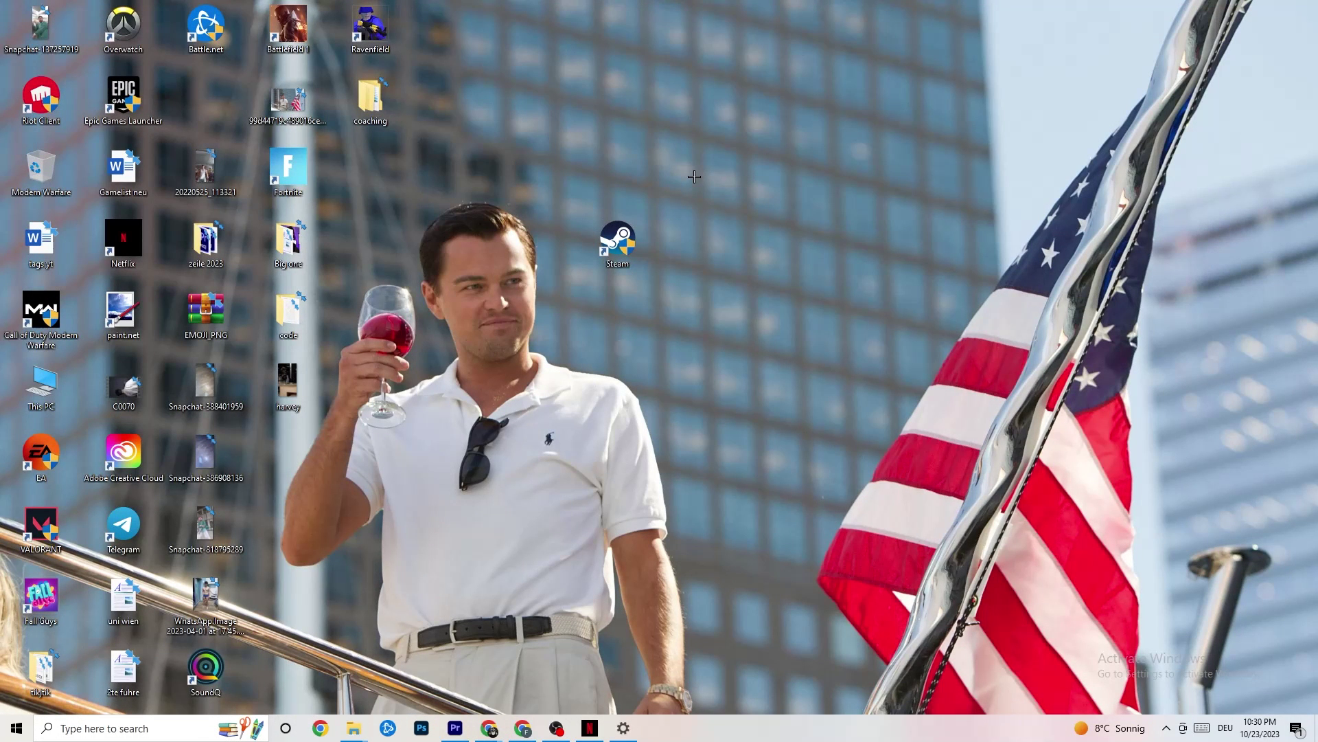
# - Review the System Display page's scale options, keeping scaling at 100% and resolution 1920 × 1080
pyautogui.click(12, 733)
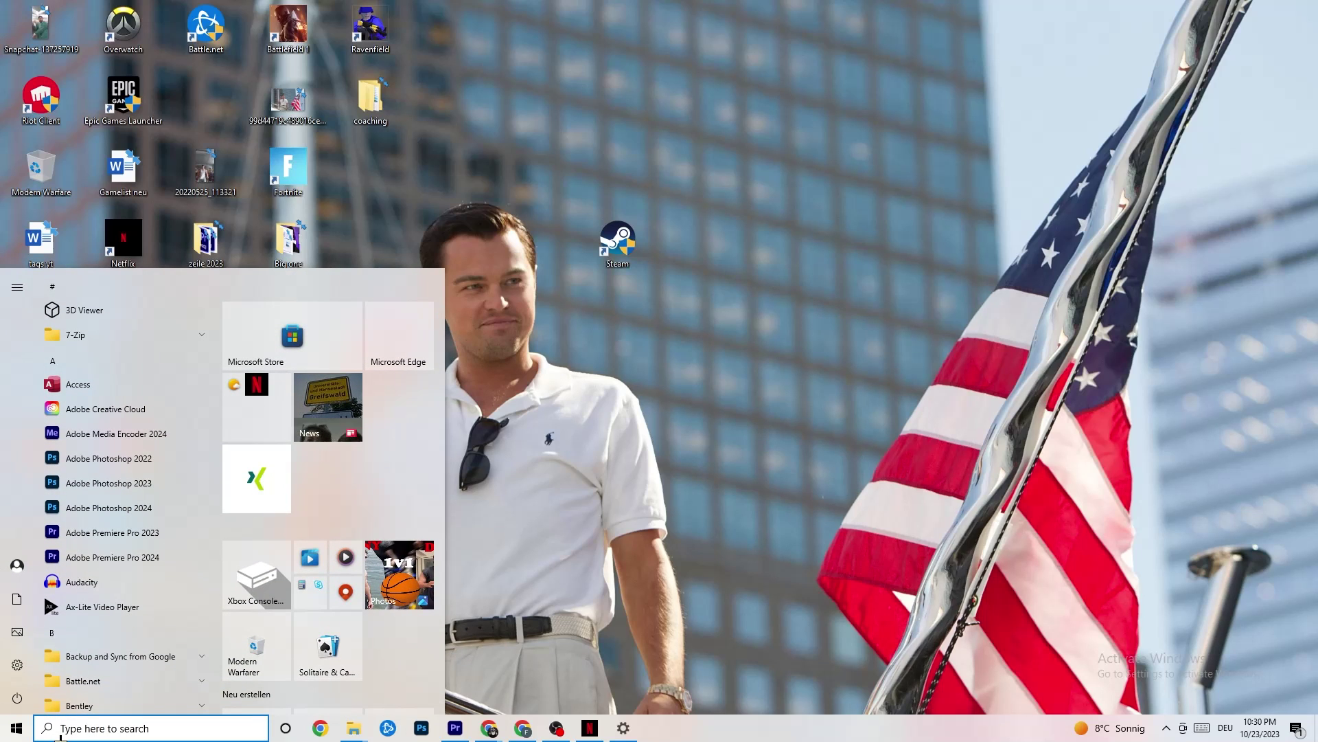
pyautogui.click(21, 664)
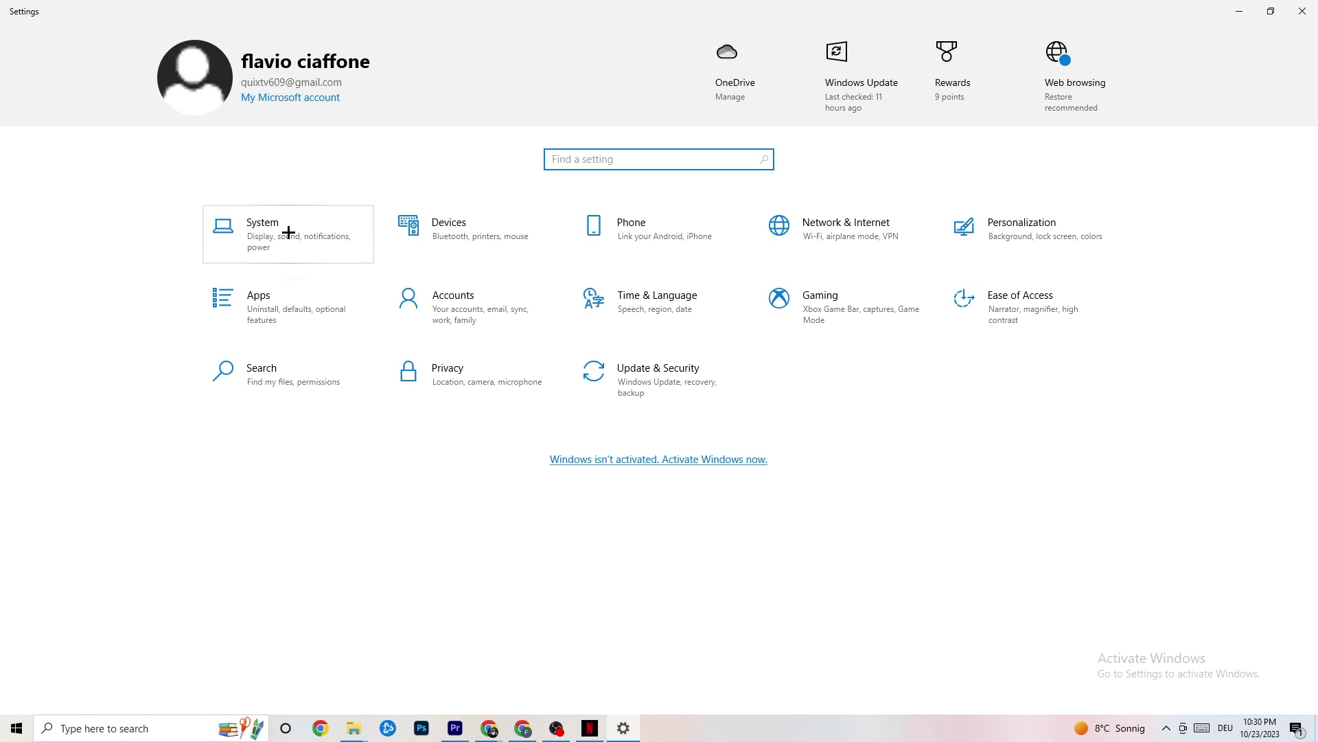
pyautogui.click(288, 232)
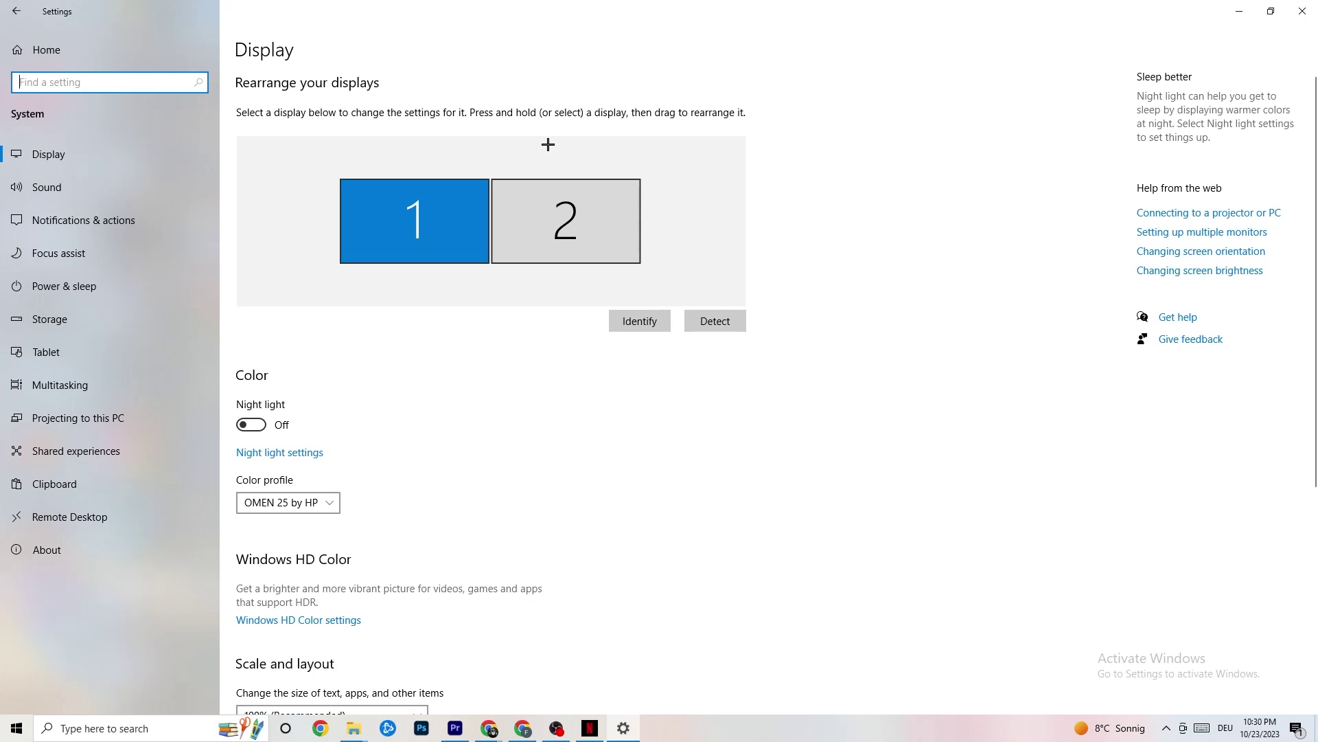
pyautogui.scroll(-5, 639, 153)
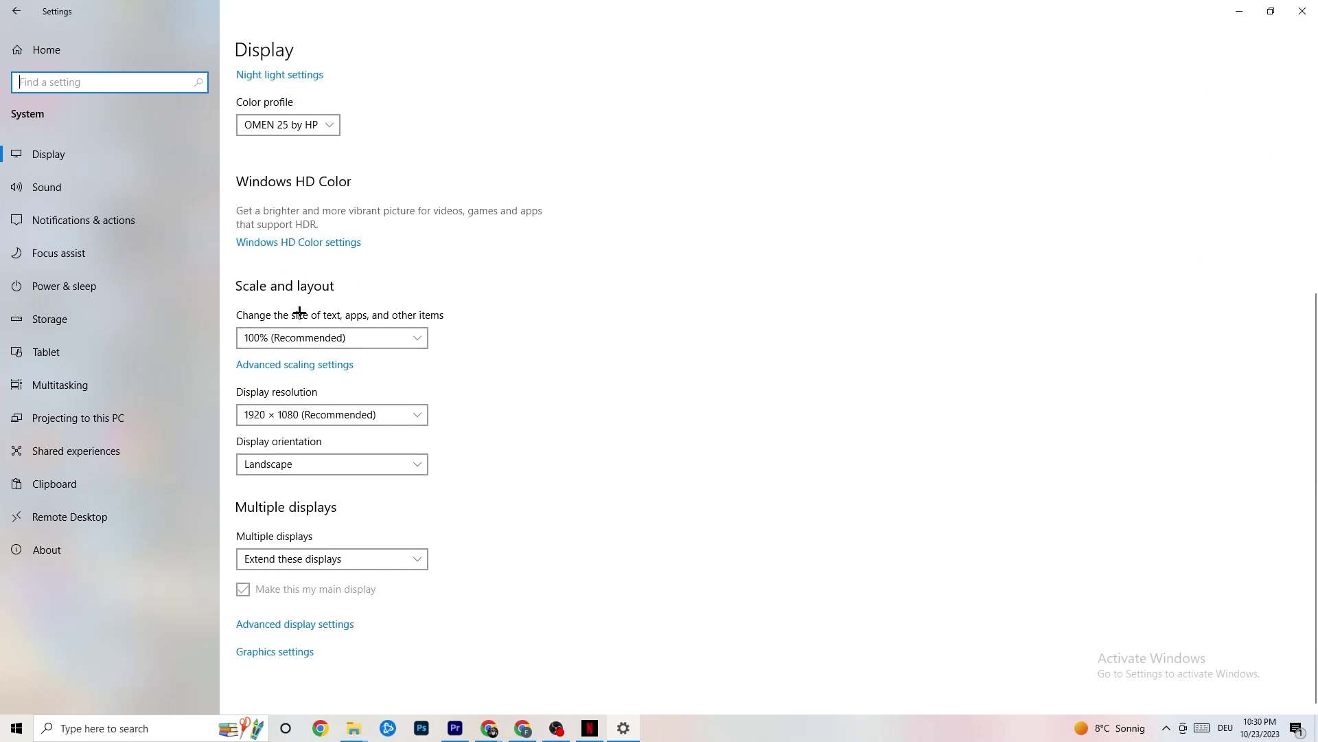
pyautogui.click(377, 336)
pyautogui.click(512, 264)
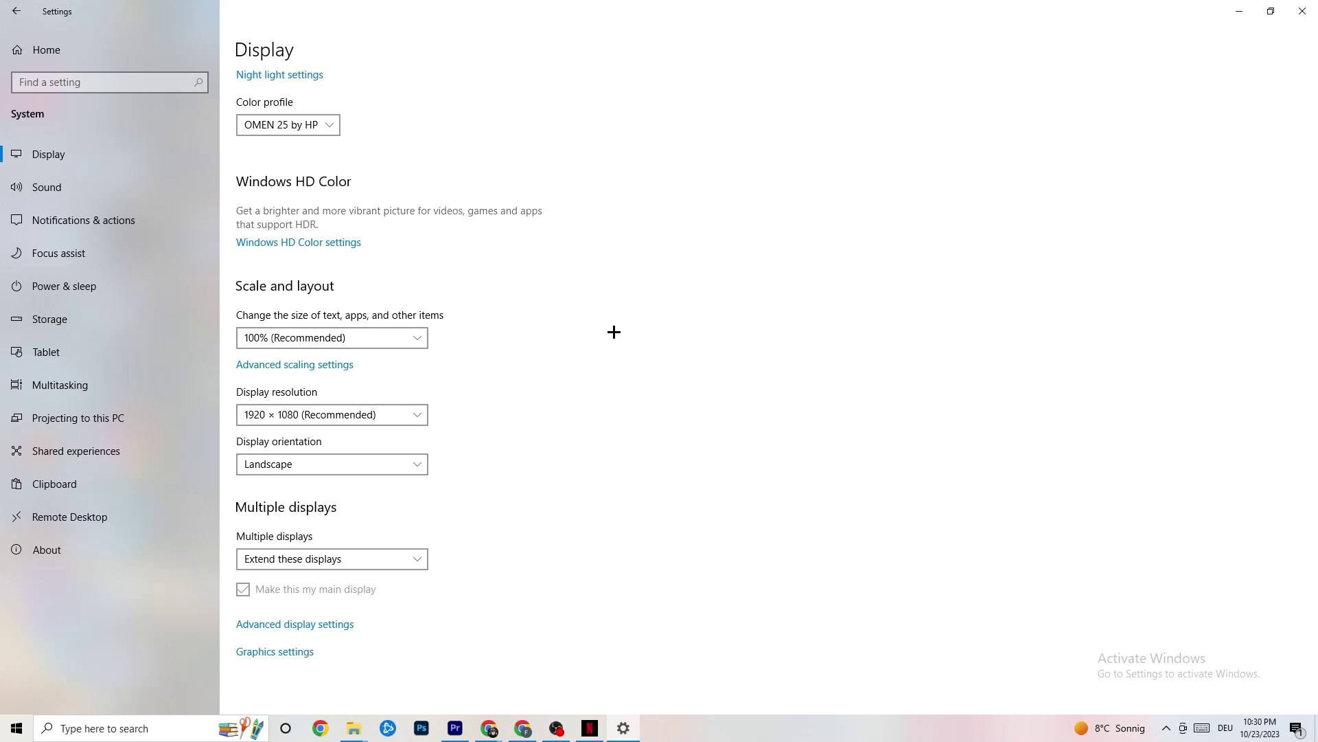
# - Check Power & sleep and the Power Options plans, leaving Balanced active
pyautogui.click(83, 284)
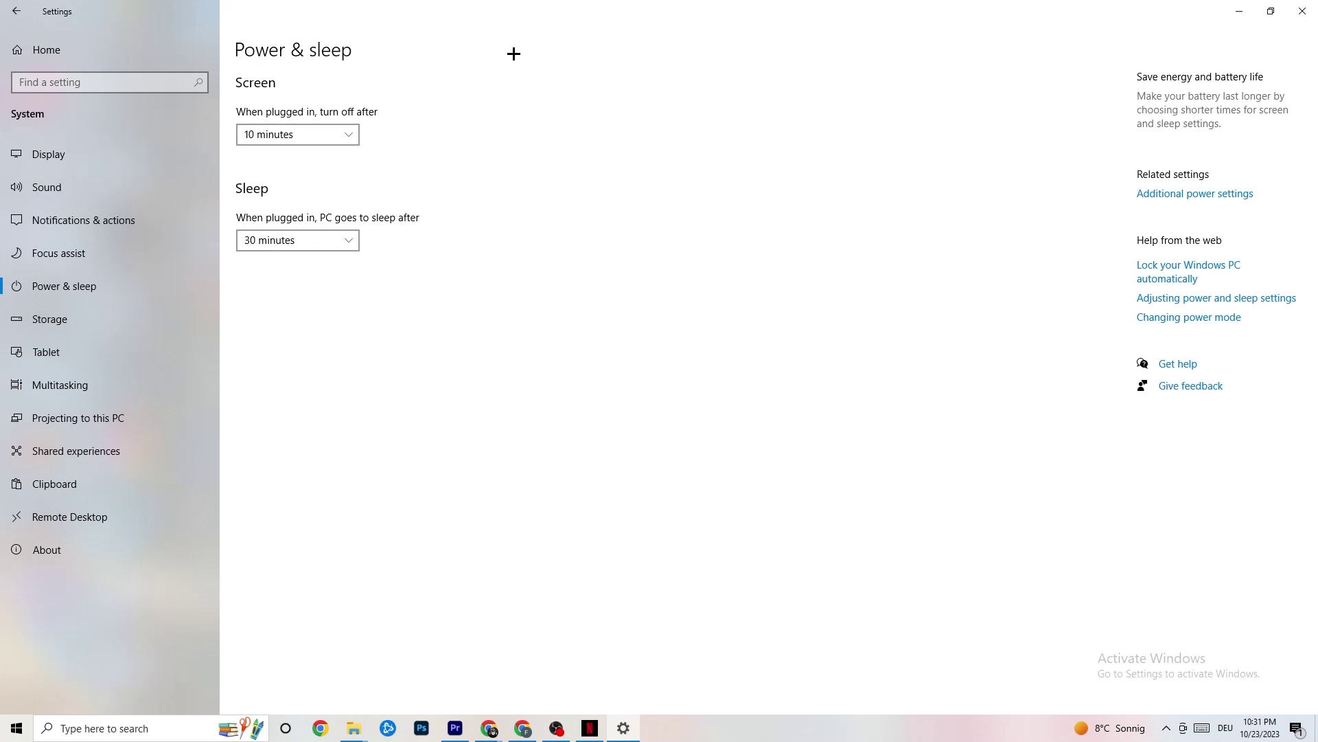
pyautogui.click(1212, 193)
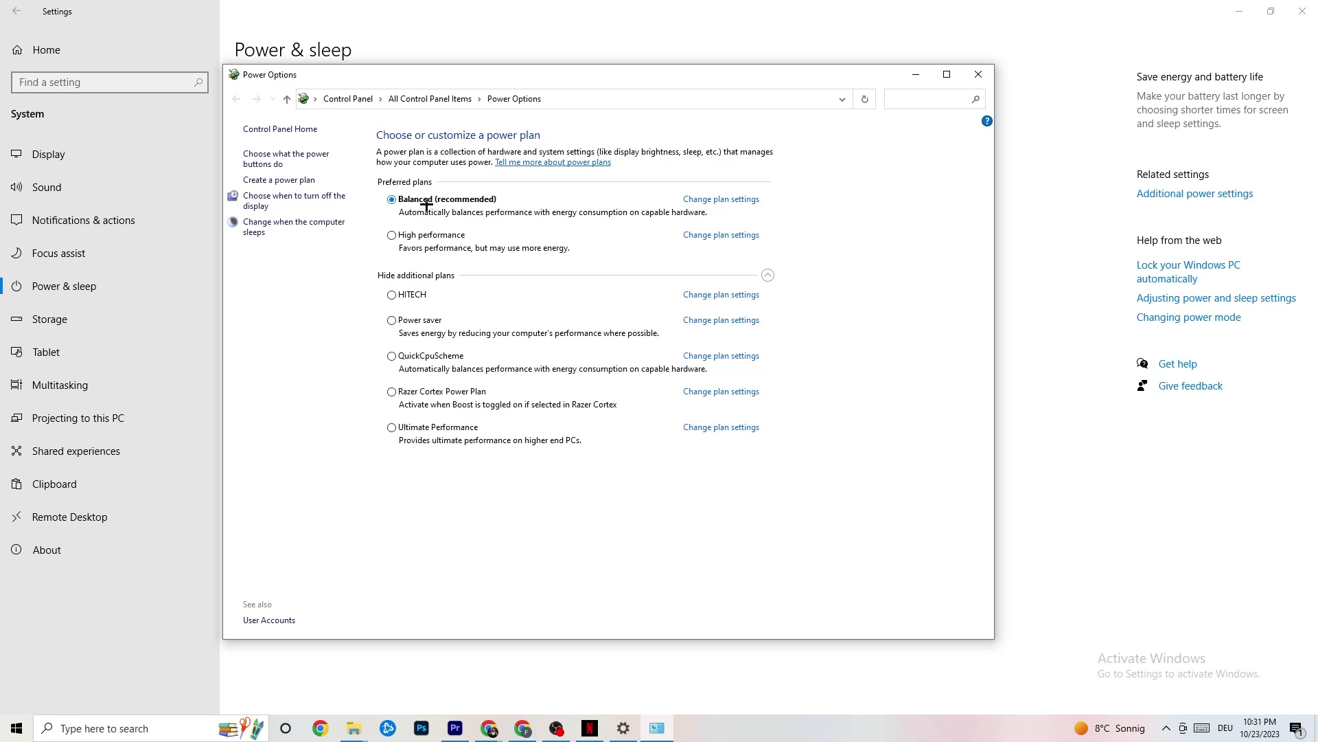
pyautogui.click(978, 74)
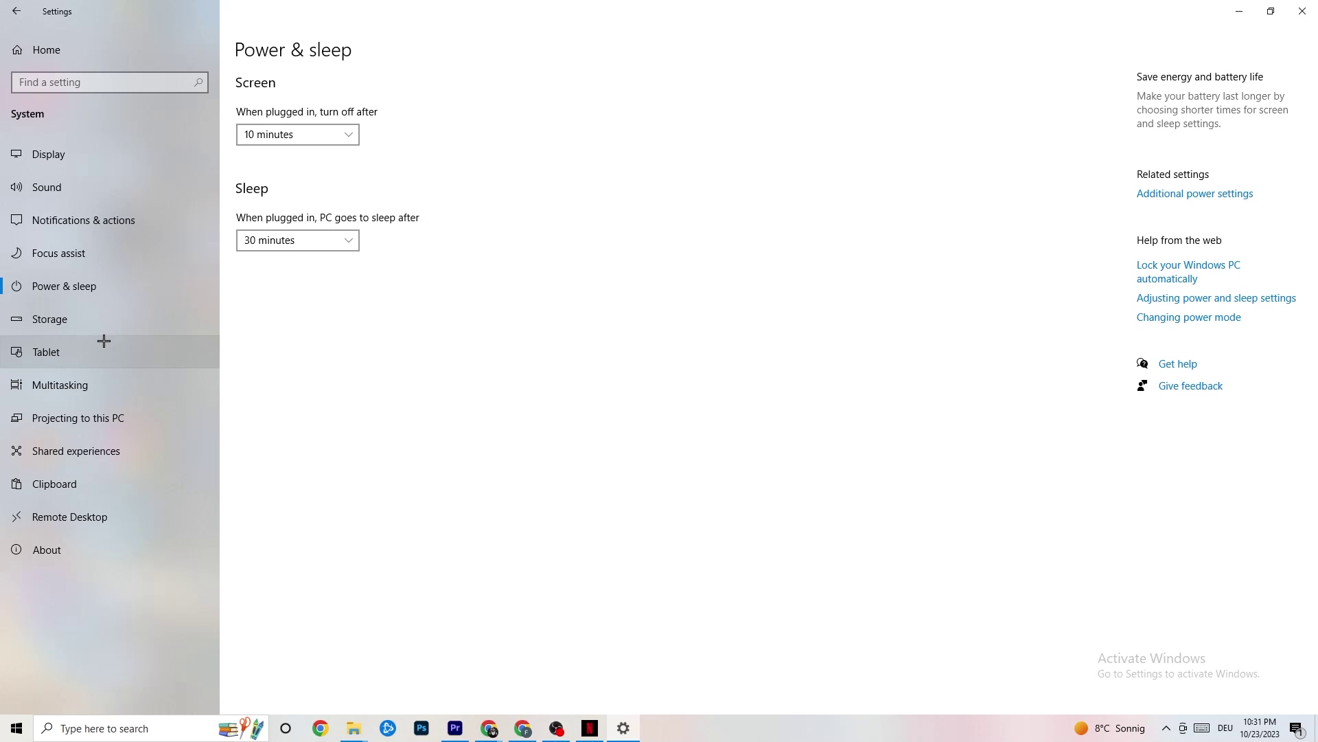
# - Review storage usage and the weekly Storage Sense configuration, then go back to Settings home
pyautogui.click(103, 319)
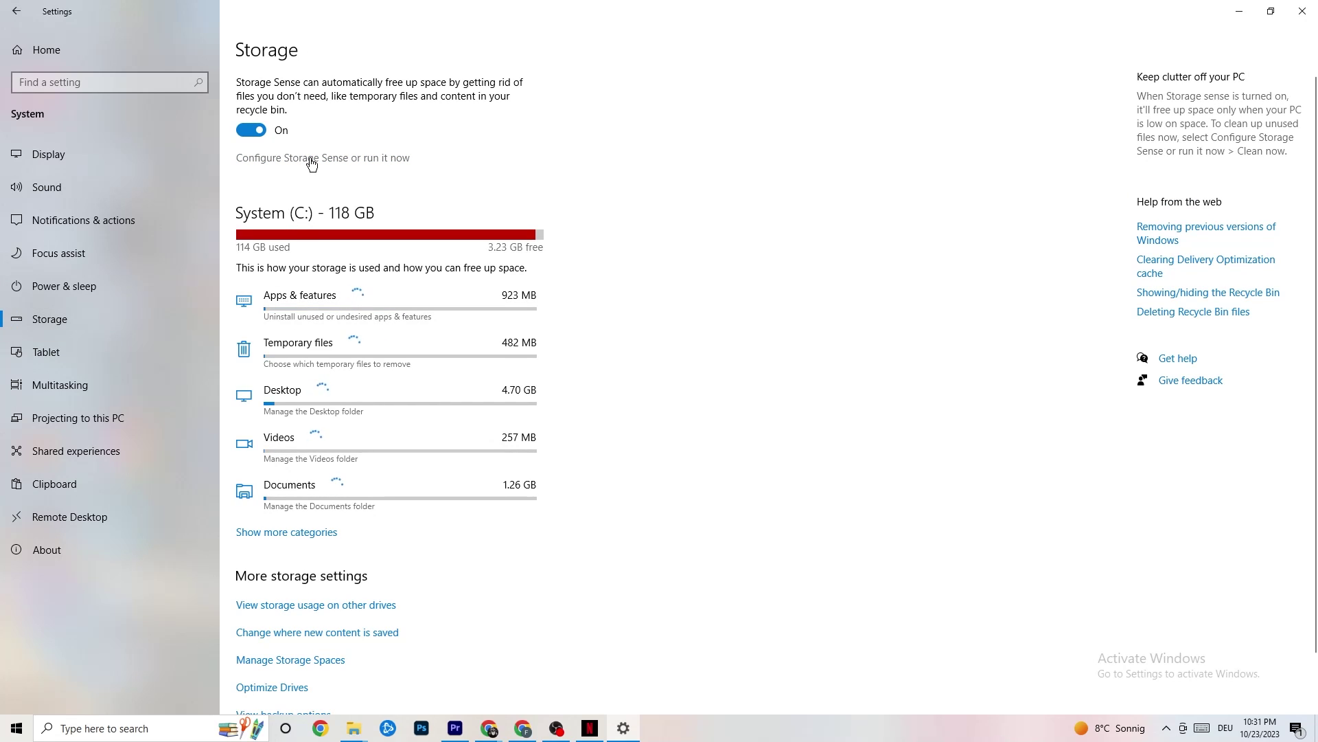
pyautogui.click(311, 159)
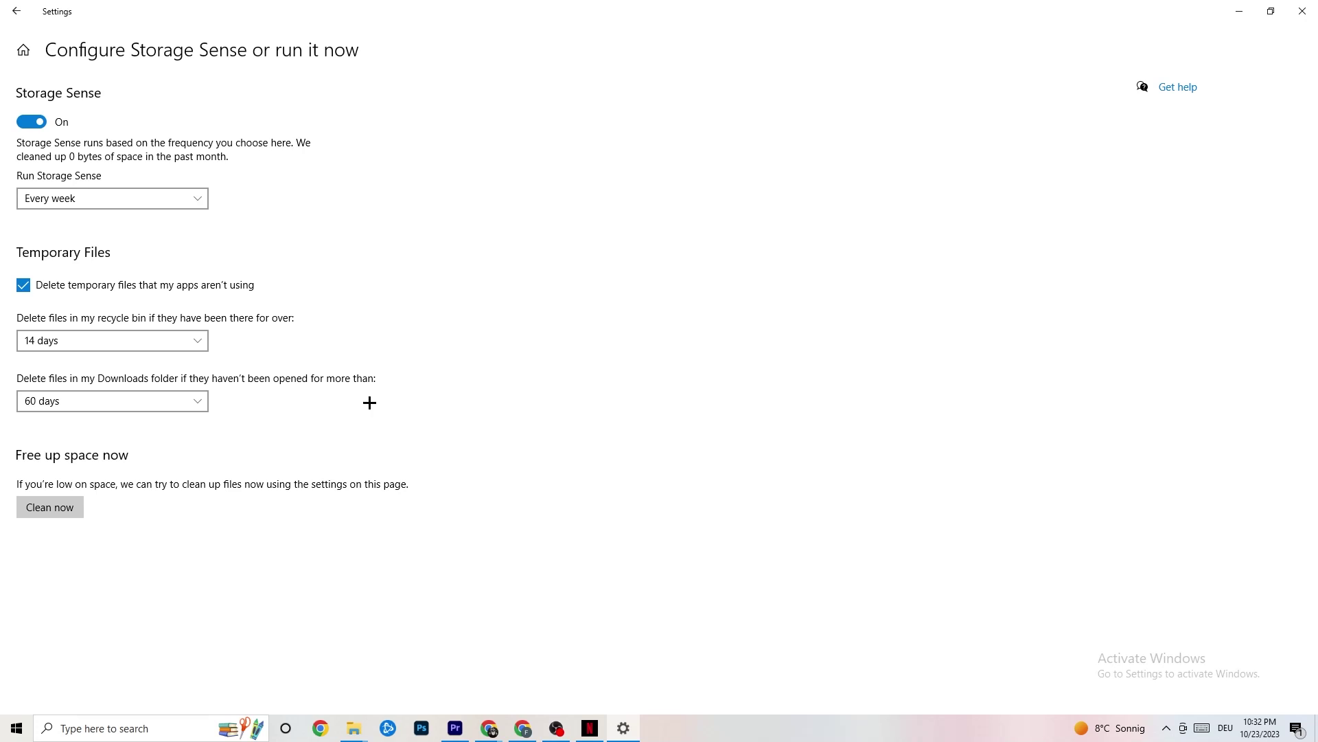
pyautogui.click(14, 8)
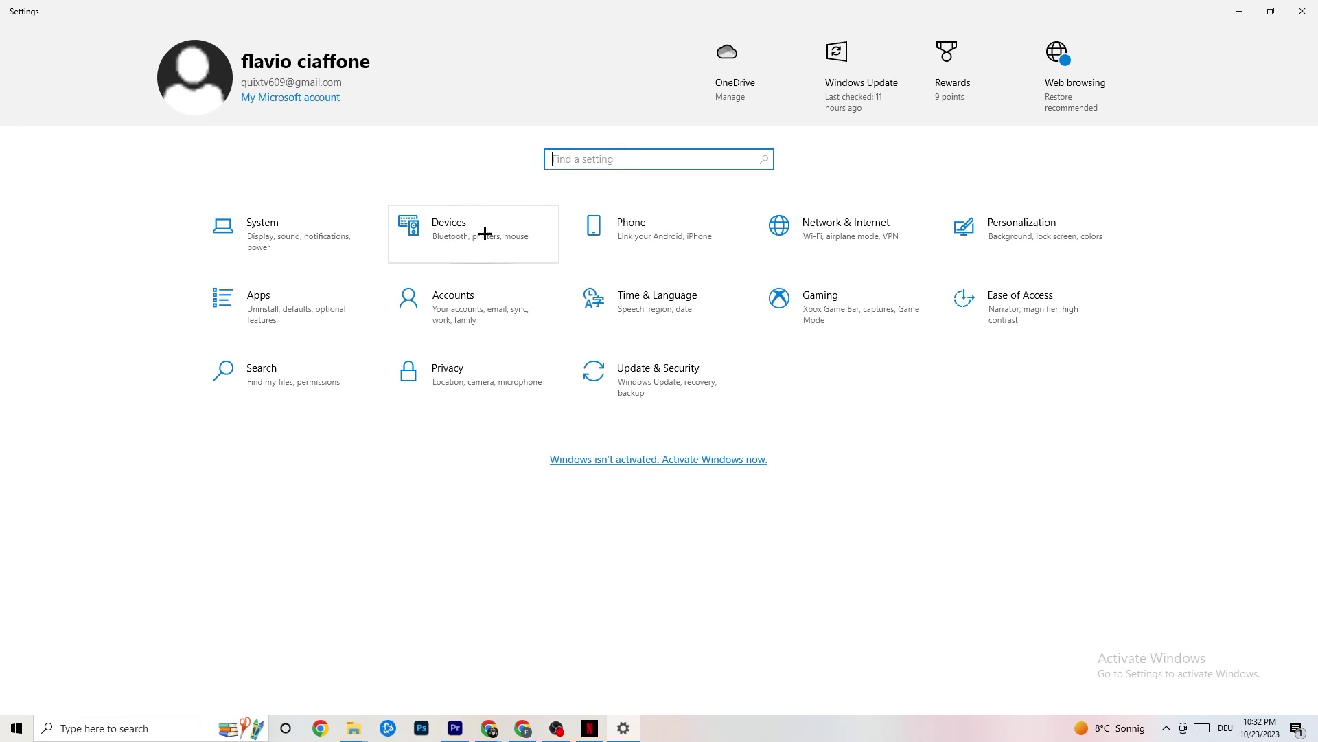
# - Open Gaming Captures settings, showing background recording off, 2-hour maximum and 30 fps
pyautogui.click(877, 309)
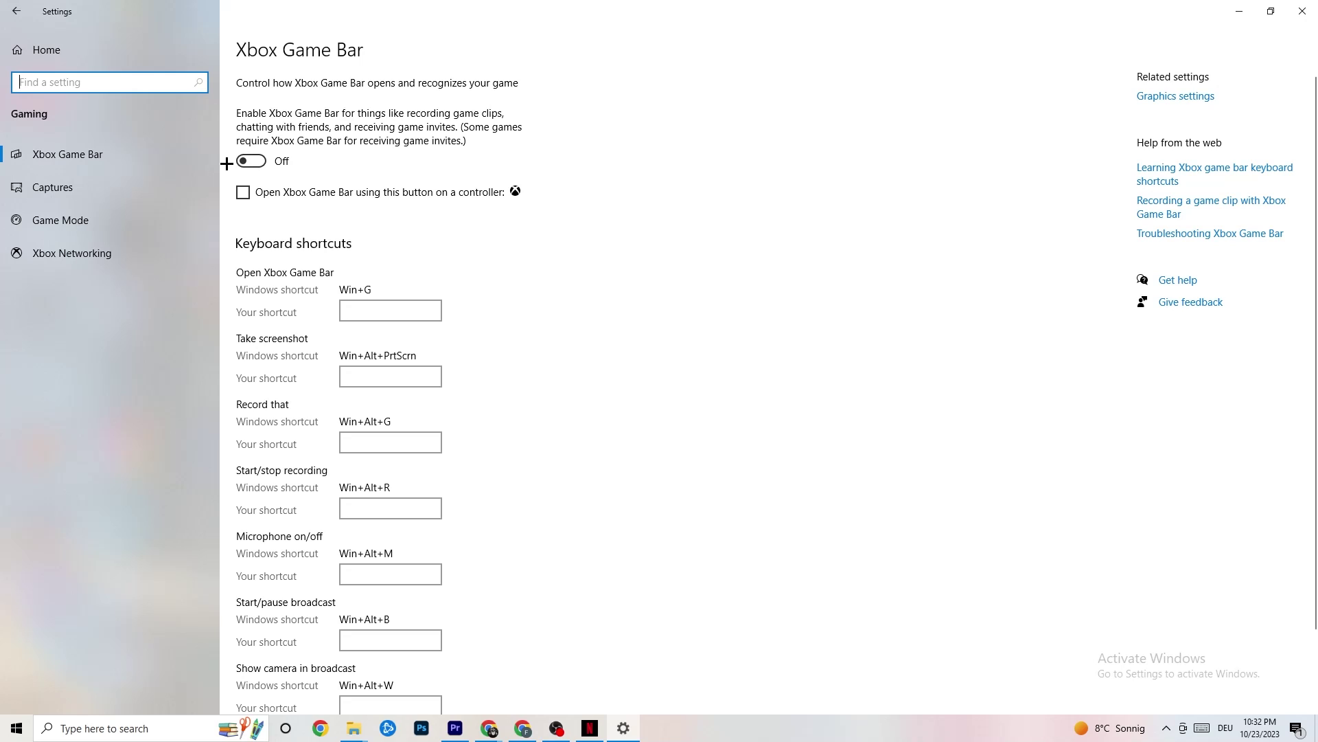
pyautogui.click(103, 187)
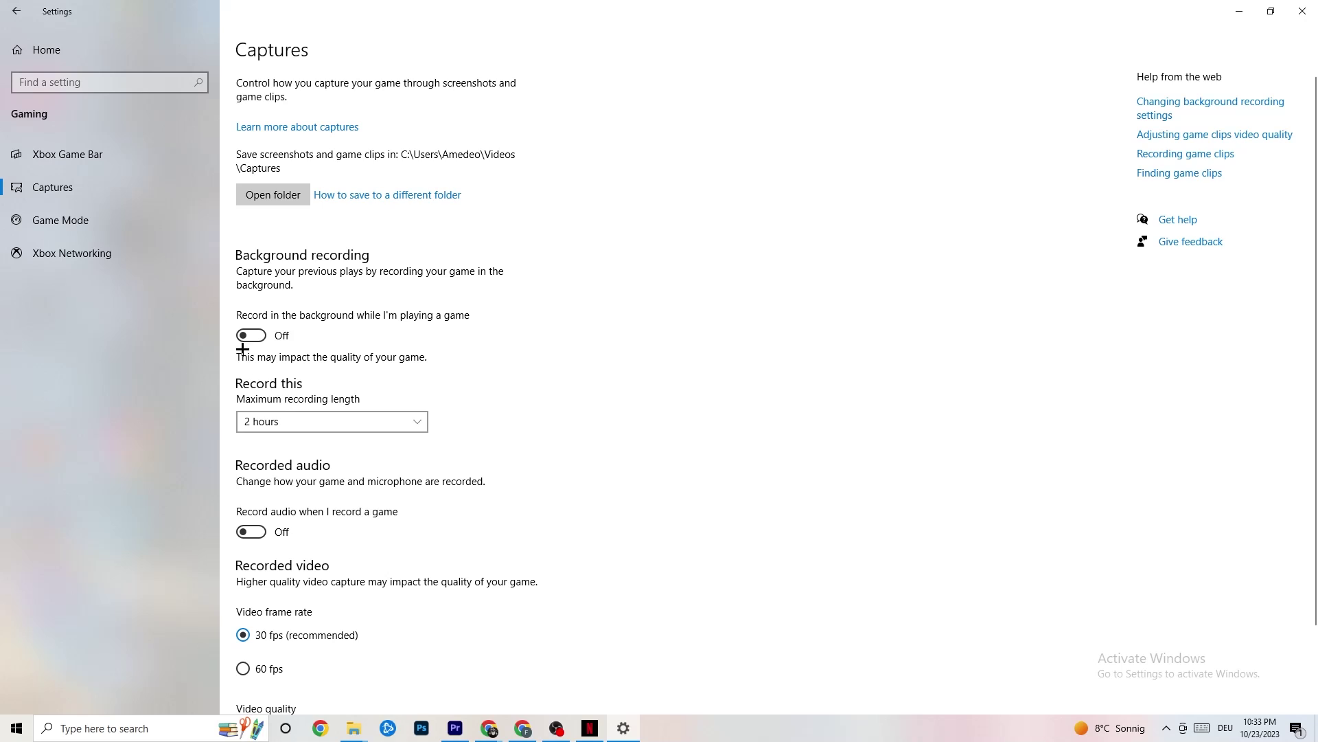
# - Confirm Game Mode is On and go back to the Settings home page
pyautogui.click(117, 220)
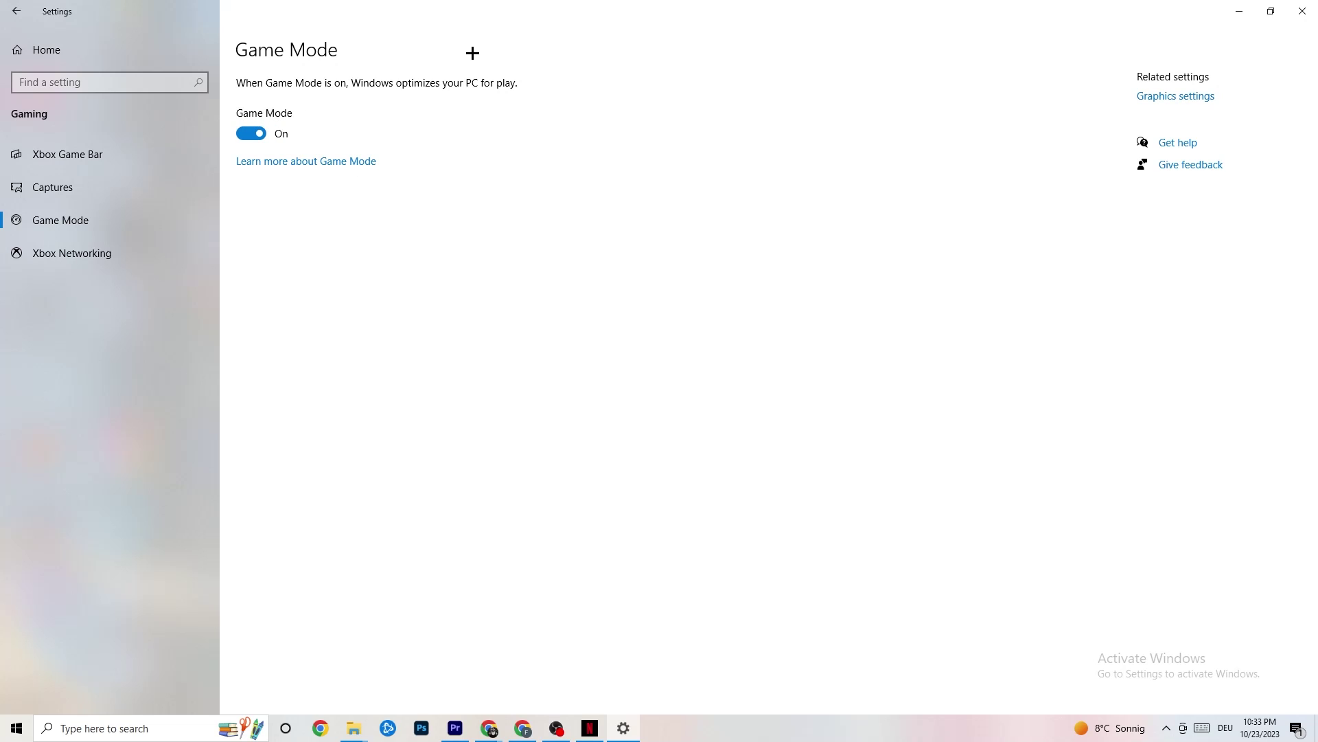
pyautogui.click(17, 11)
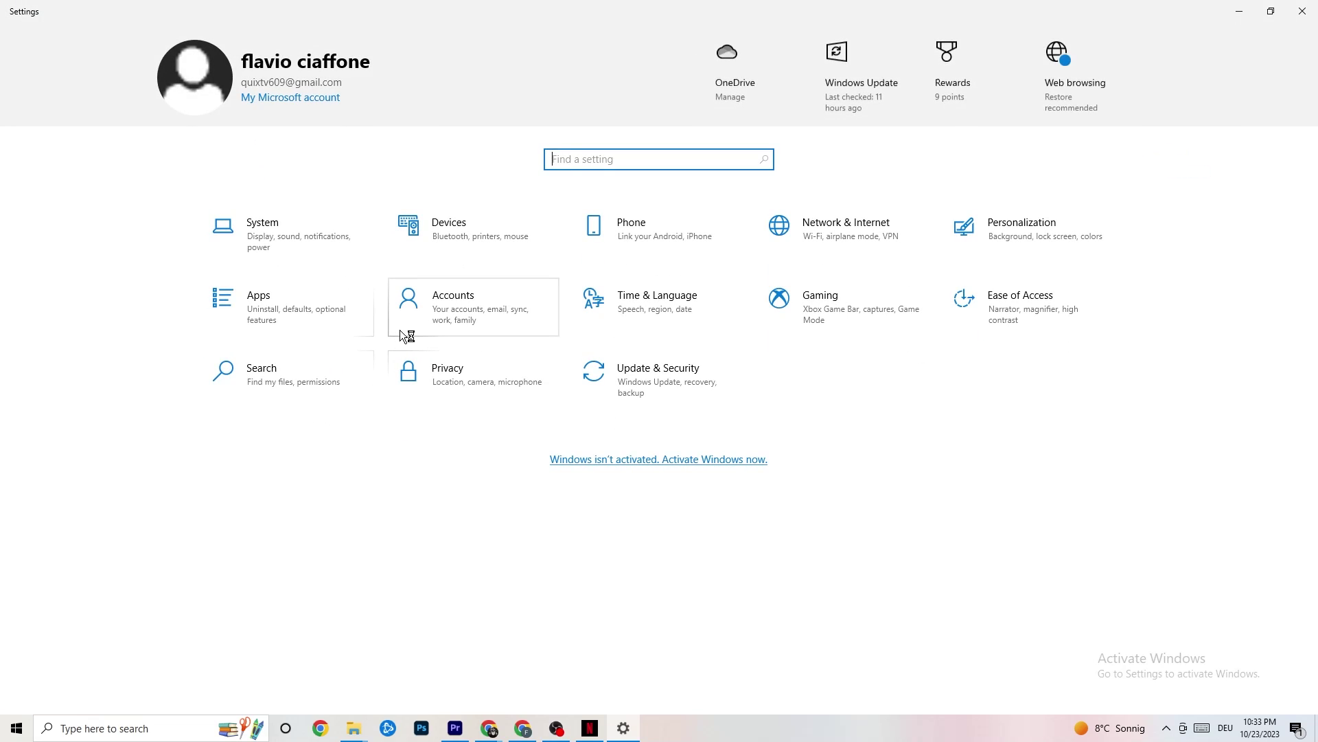
# - Check Troubleshoot and confirm Windows Update reports up to date, then close Settings
pyautogui.click(691, 393)
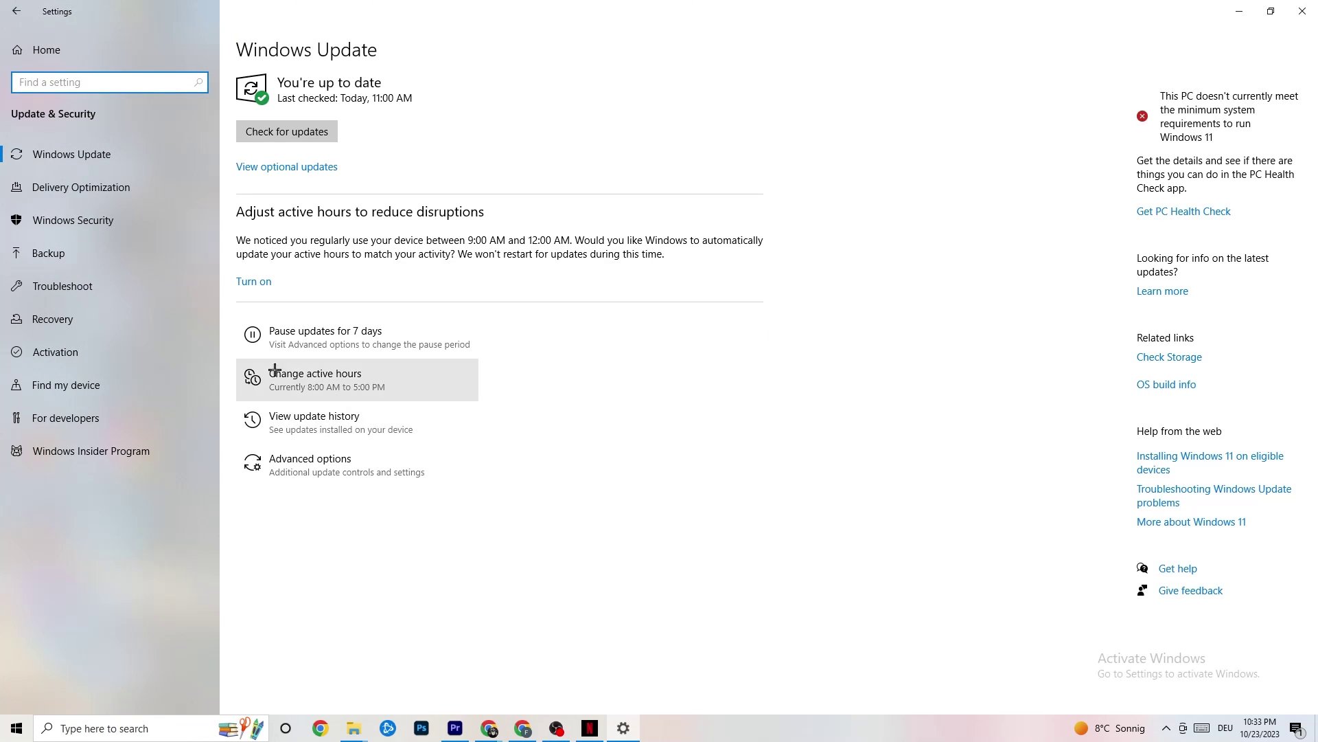
pyautogui.click(76, 278)
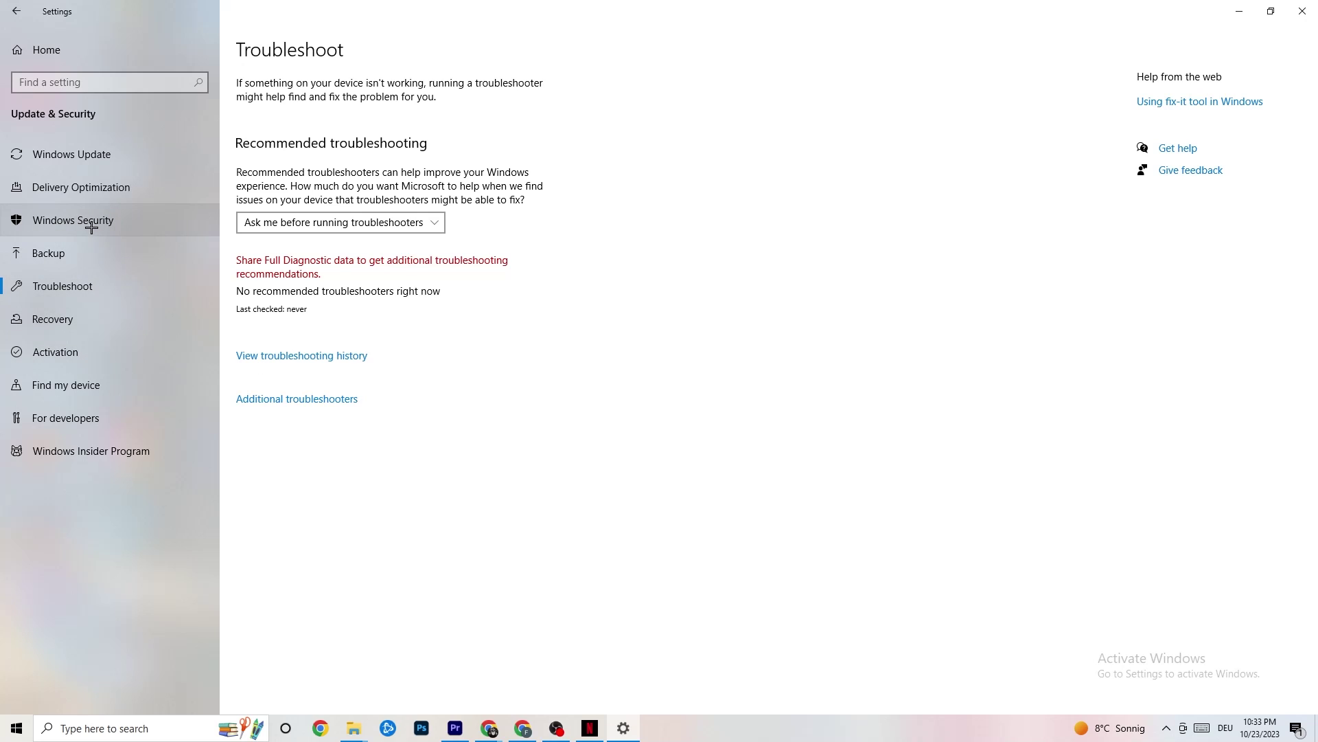
pyautogui.click(83, 154)
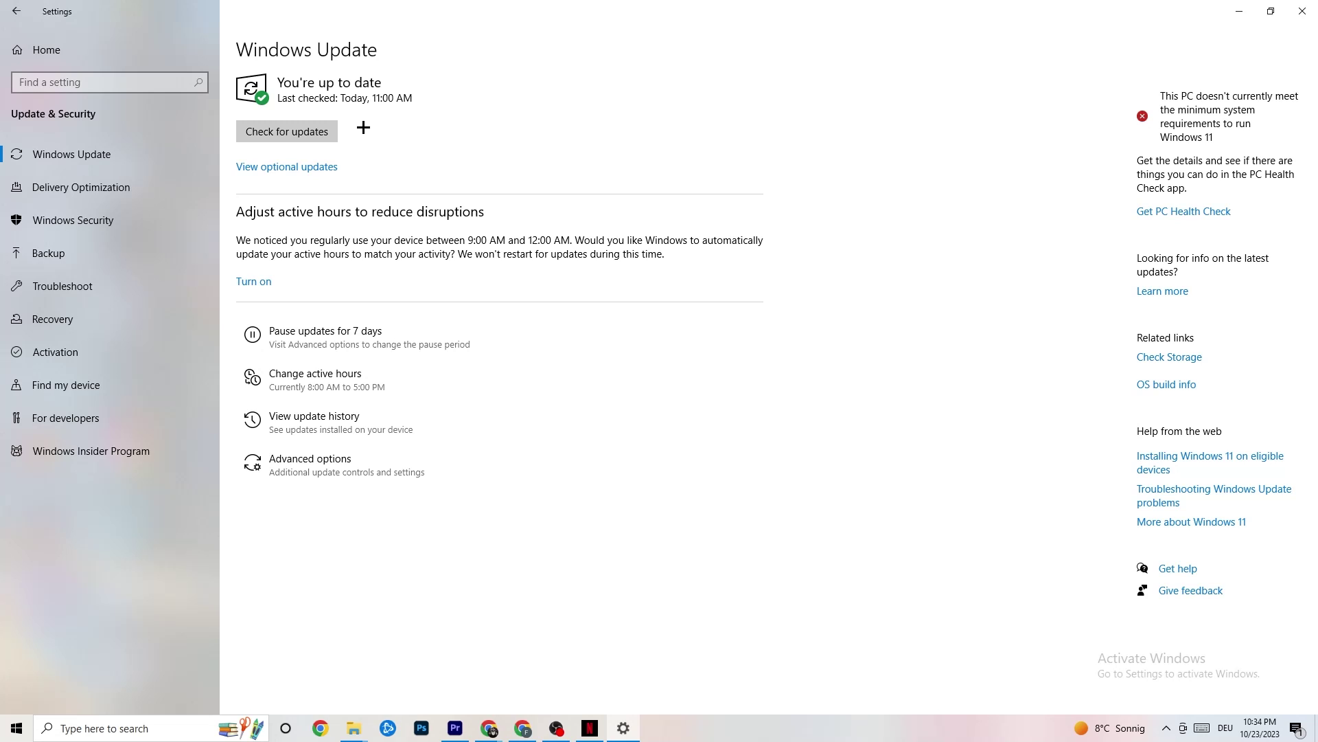
pyautogui.click(1288, 16)
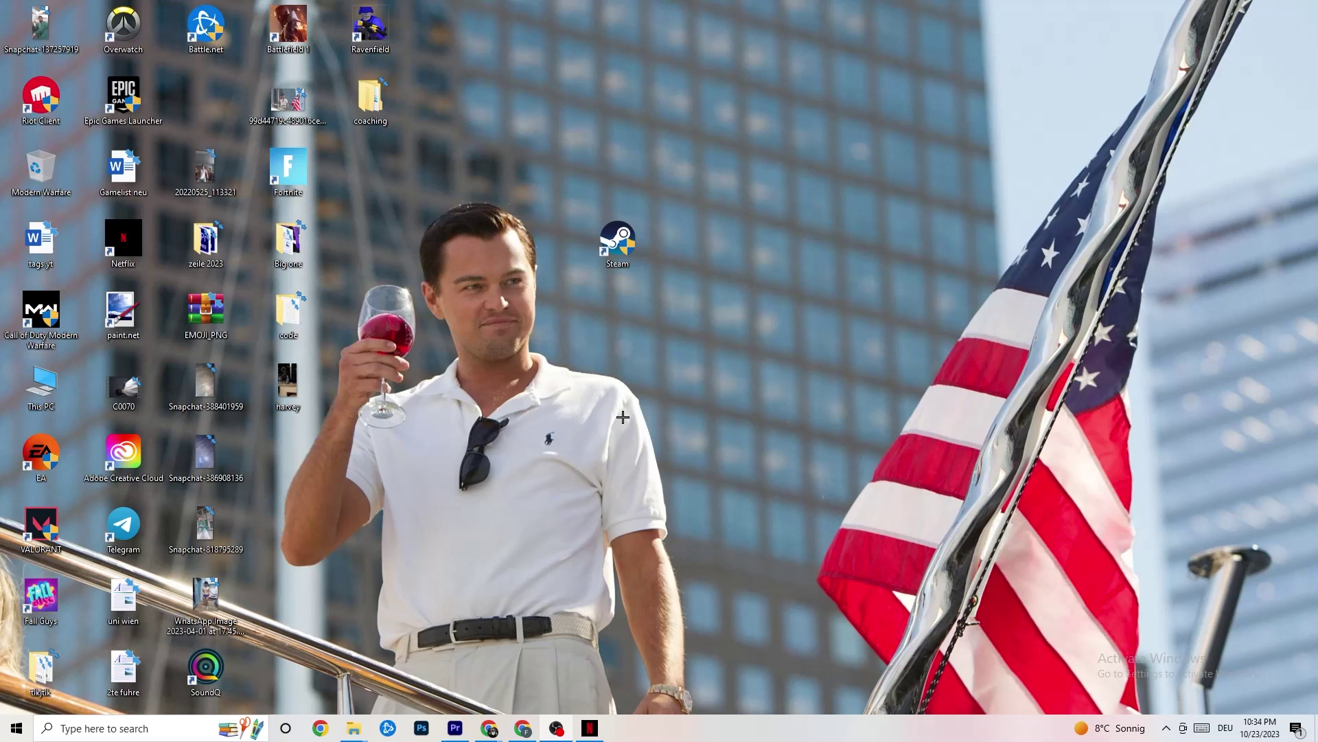